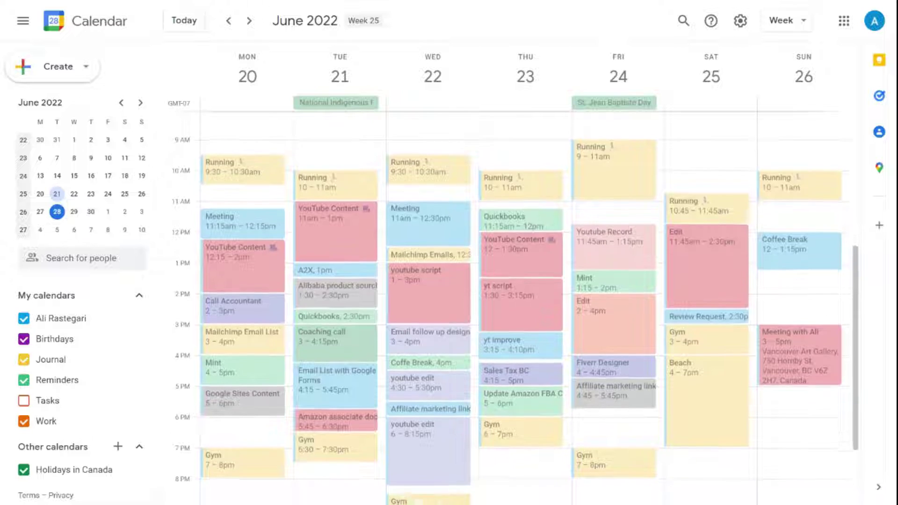
- Enter the meeting title, set a custom repeat on Monday, Wednesday and Friday, and type a guest's e-mail
scroll(515, 309, down, 1)
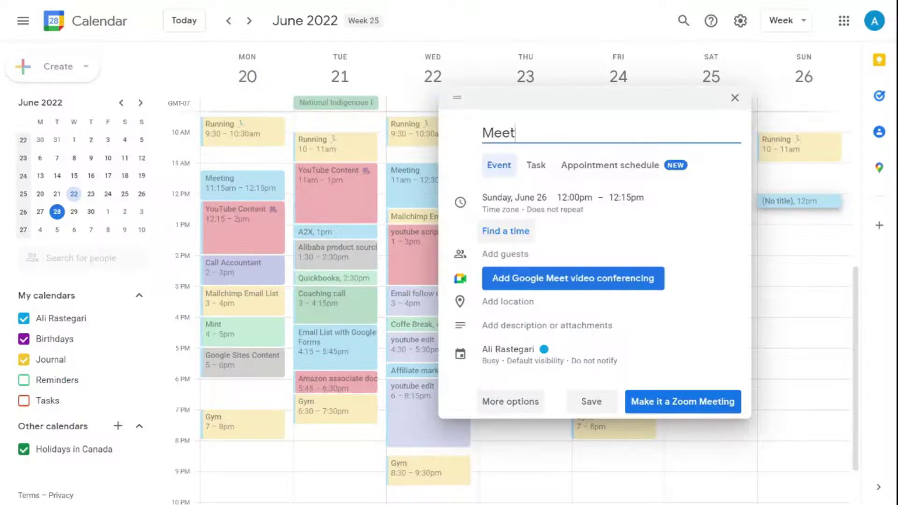
text(ing with Ali)
click(507, 237)
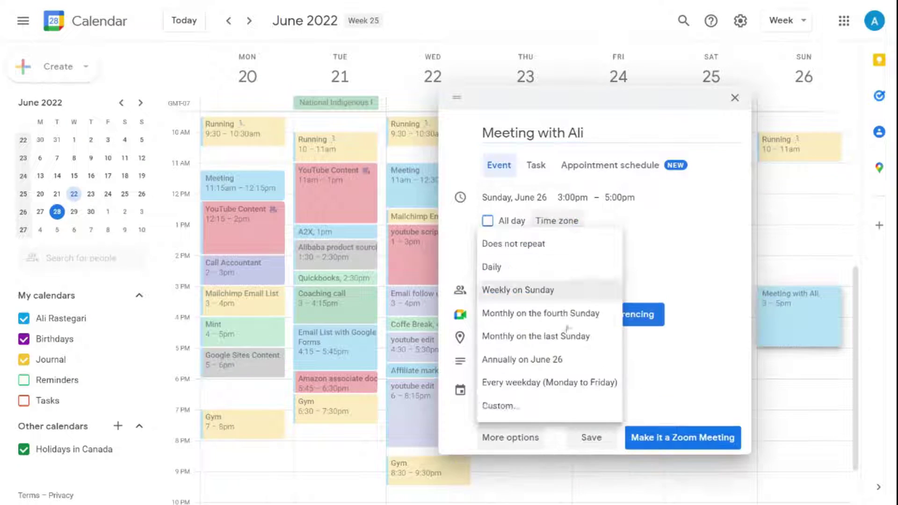
click(501, 462)
click(348, 226)
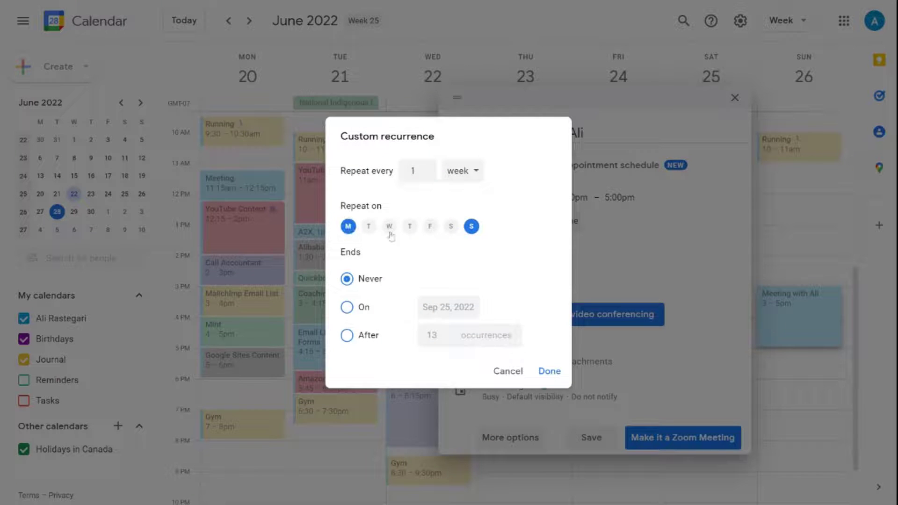
click(389, 226)
click(430, 227)
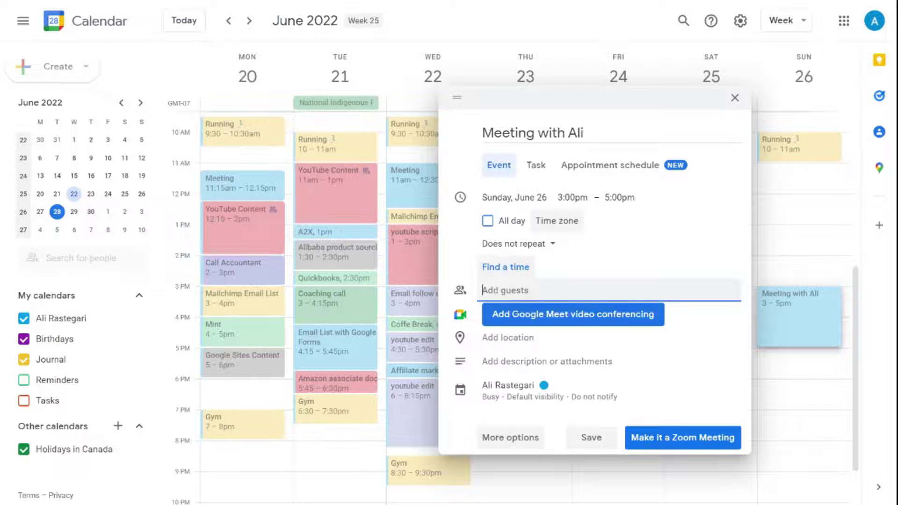
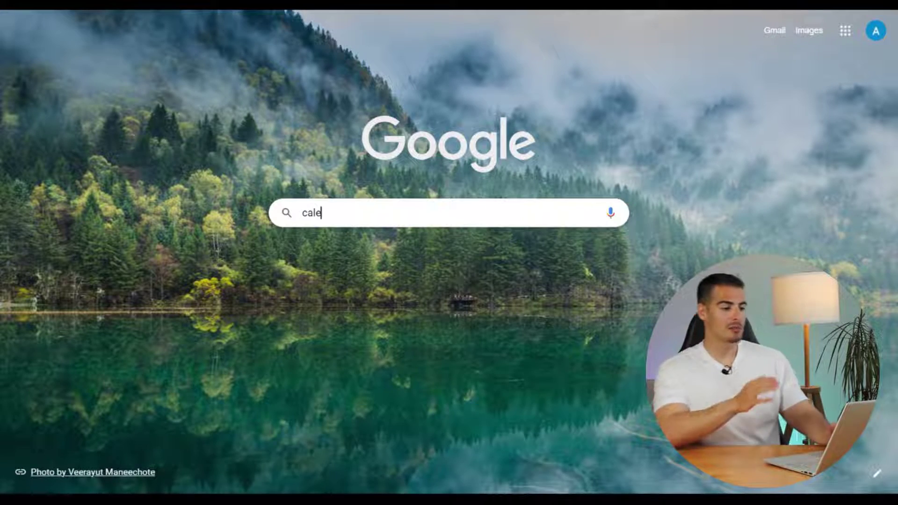
- Go to calendar.google.com in Chrome
text(ndar.googl)
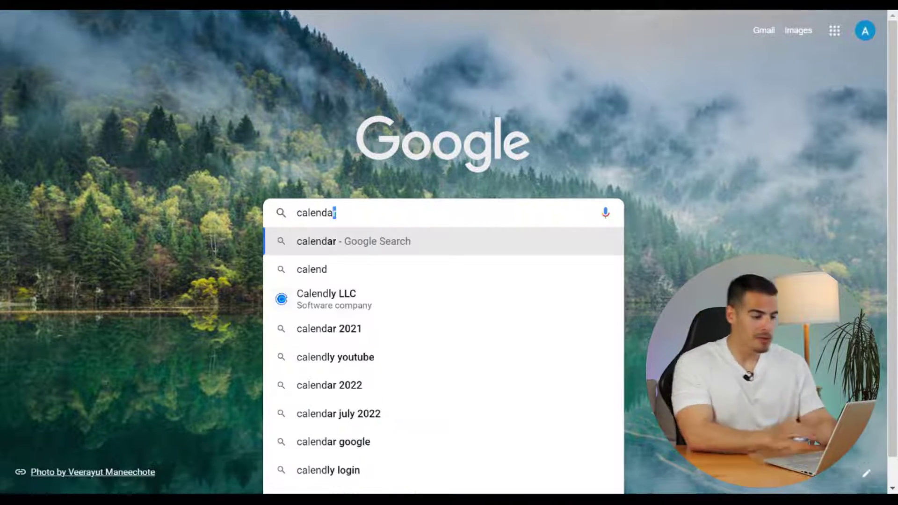
text(e.com)
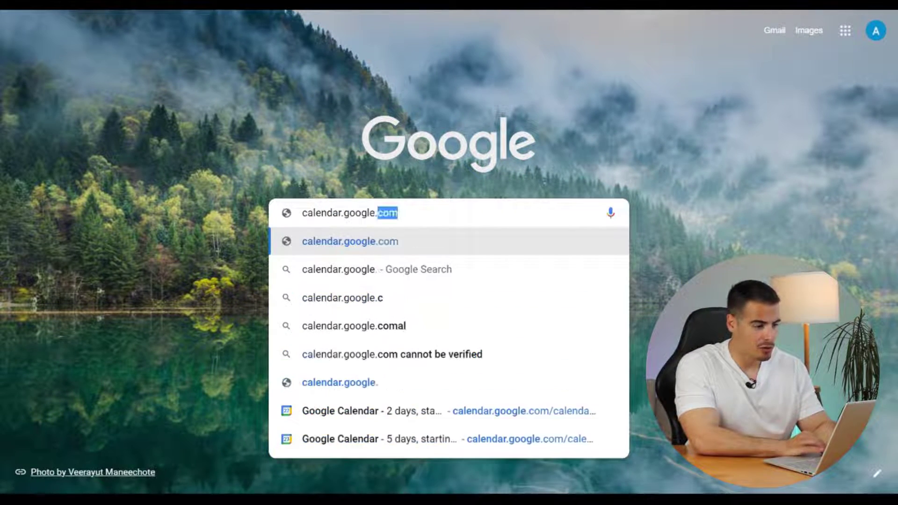
key(Return)
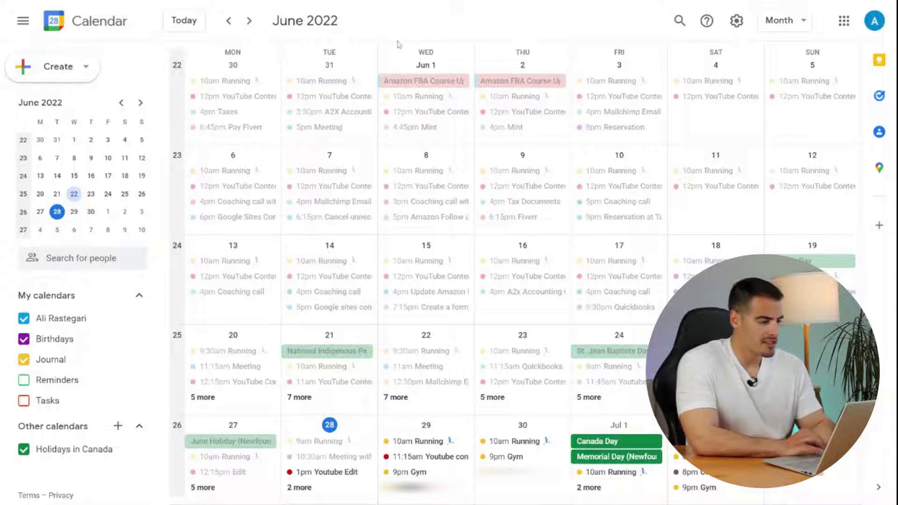
- Switch the calendar to Week view, then to Day view for Wednesday, June 22
click(802, 28)
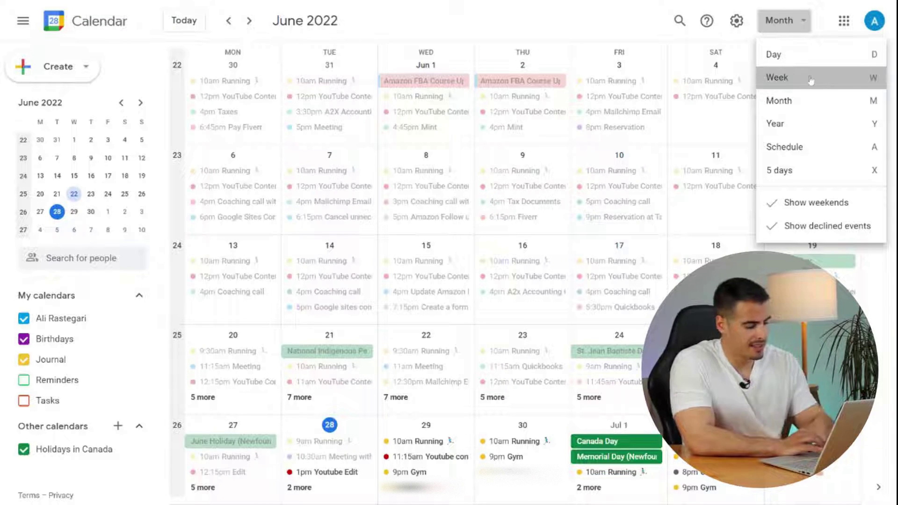
click(807, 78)
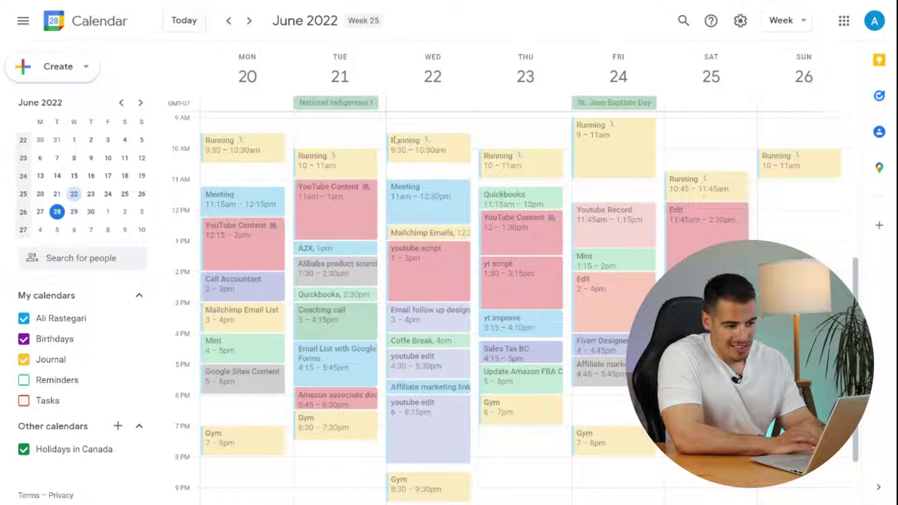
click(781, 21)
click(794, 56)
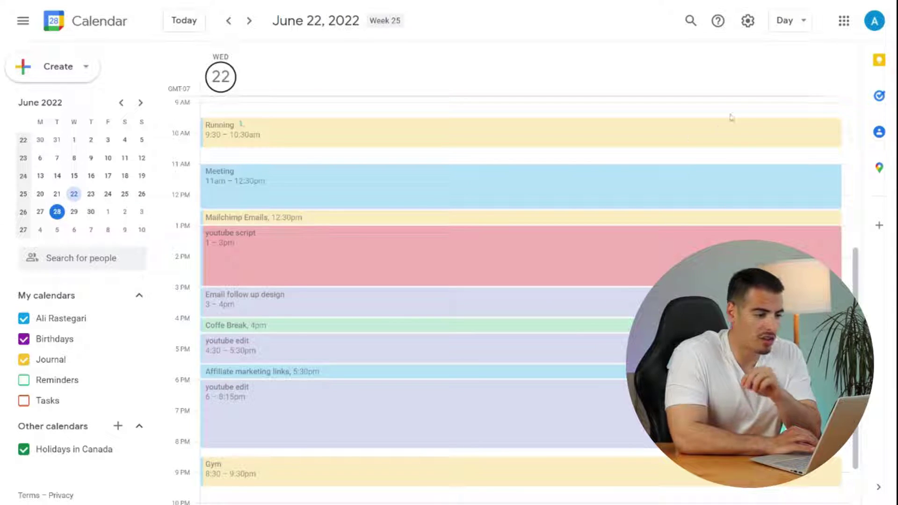
- Cycle through the Year and Schedule views, then return to the June 20–26 Week view
click(790, 21)
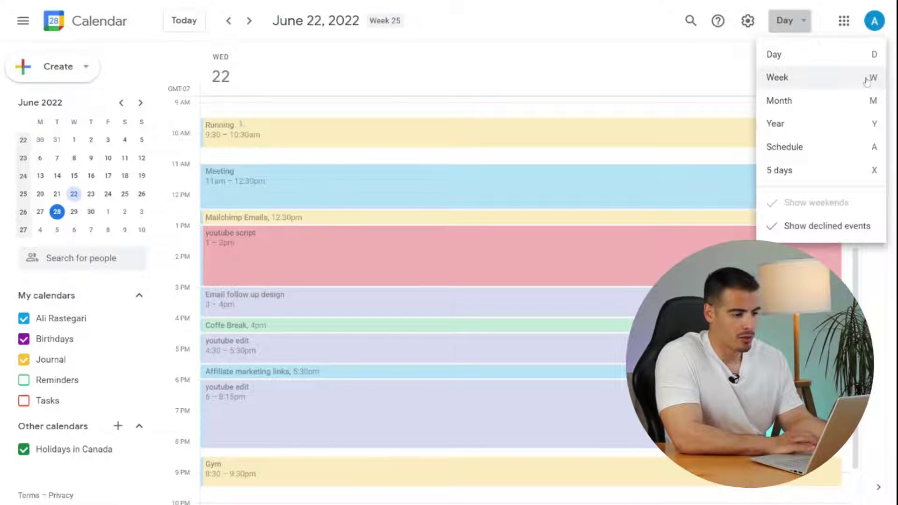
click(866, 124)
click(790, 21)
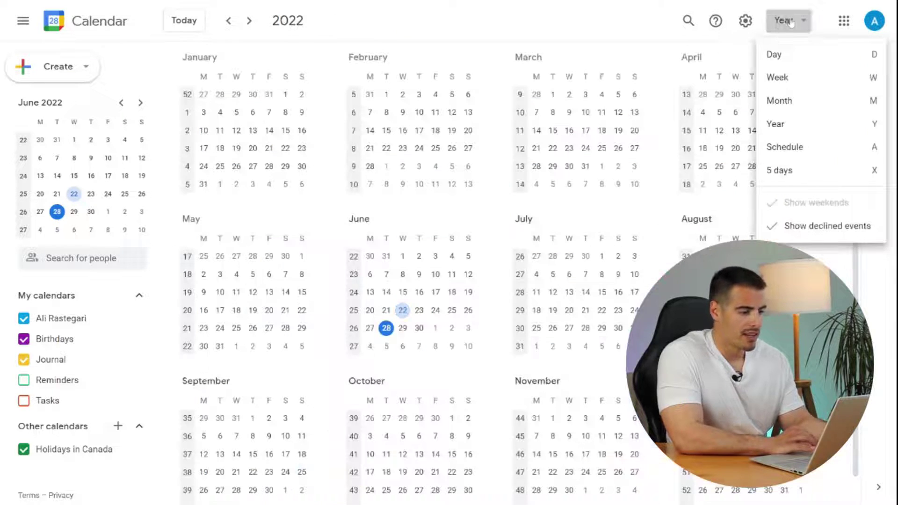
click(807, 147)
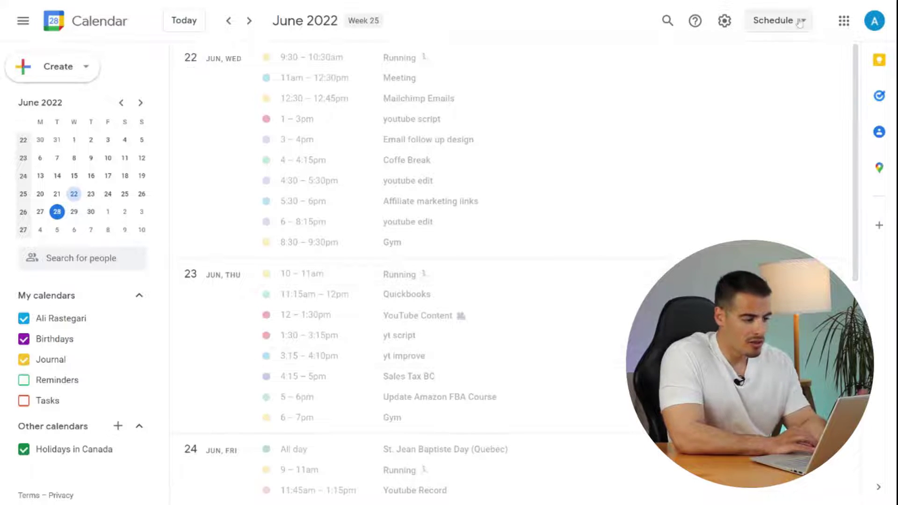
click(779, 20)
click(772, 77)
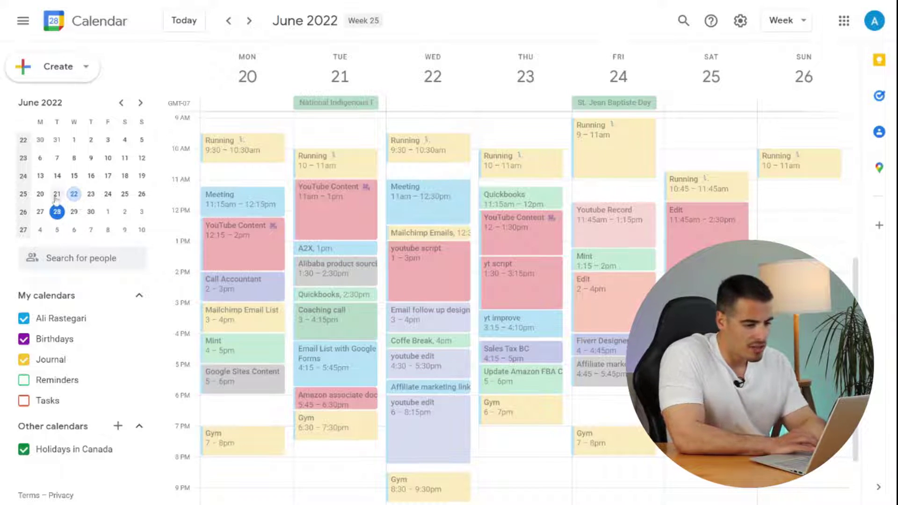
- Select custom day ranges in the mini calendar, settle on June 20–26, and start a Sunday noon event
drag(56, 199, 125, 196)
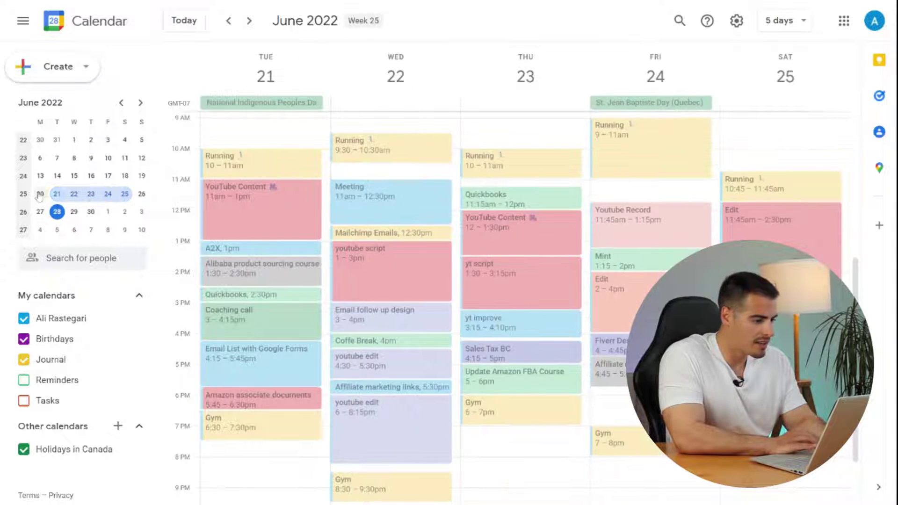
drag(39, 195, 139, 196)
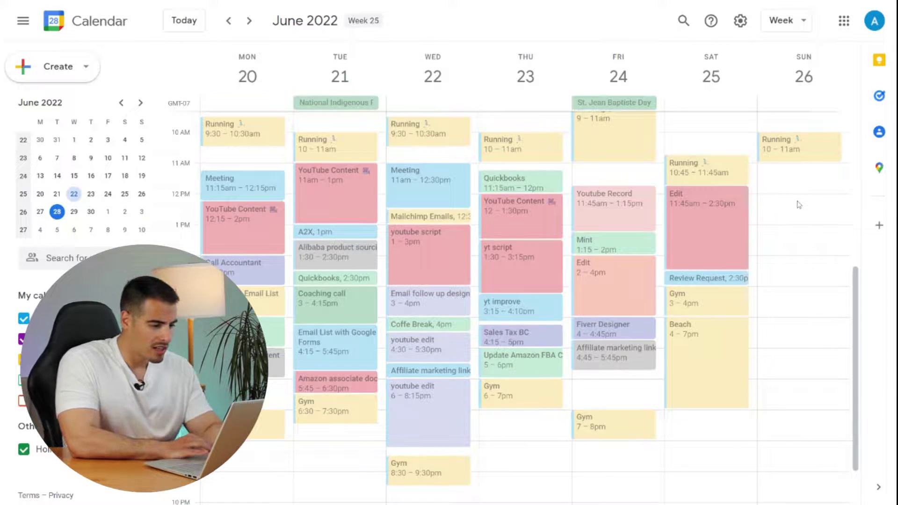
click(798, 204)
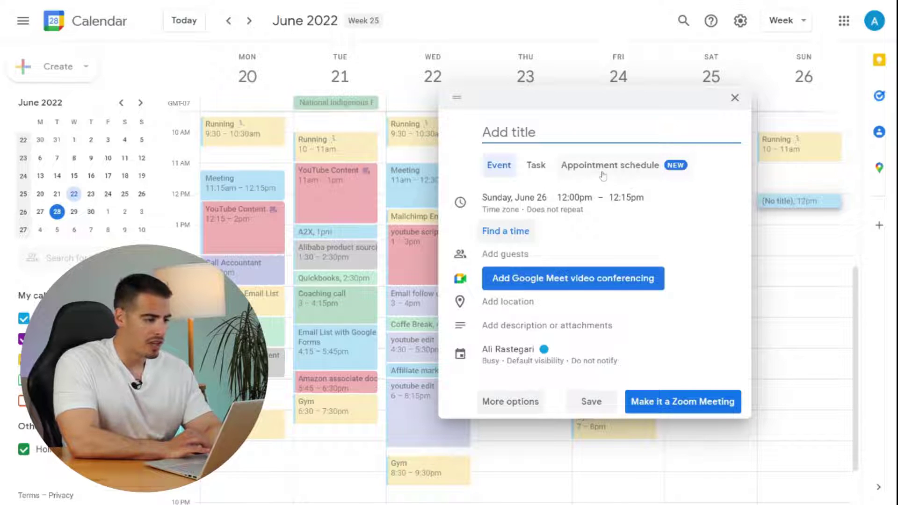
- Discard the first event drafts, including the cancelled full details page
click(734, 98)
click(776, 248)
double_click(775, 251)
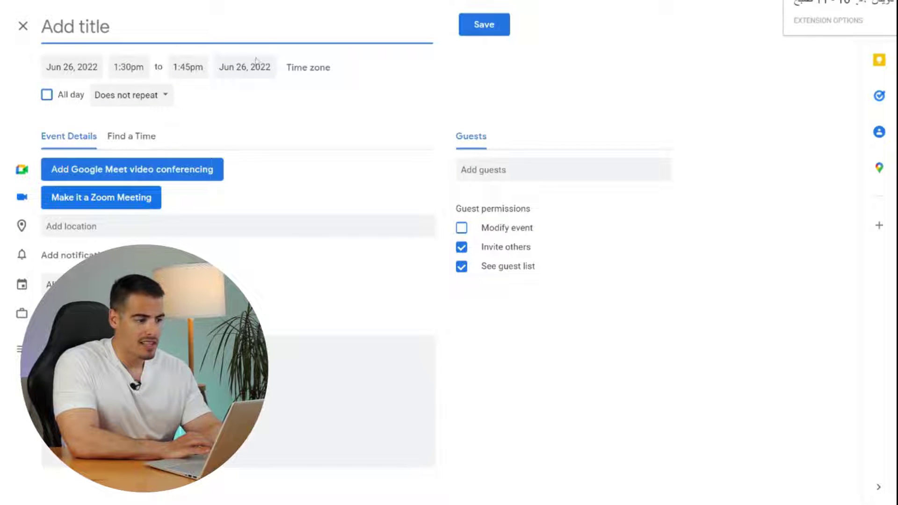
click(23, 27)
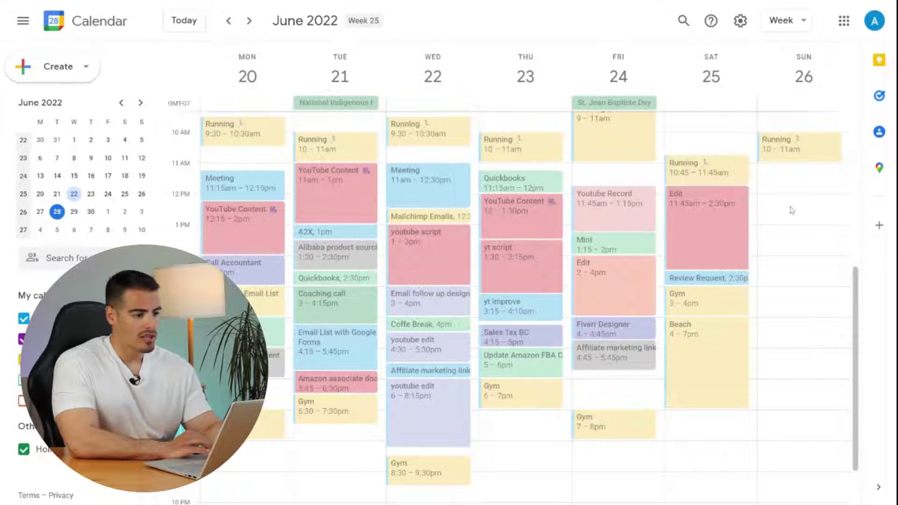
- Start a new Sunday noon event, enter the meeting title, and leave All day off
click(792, 211)
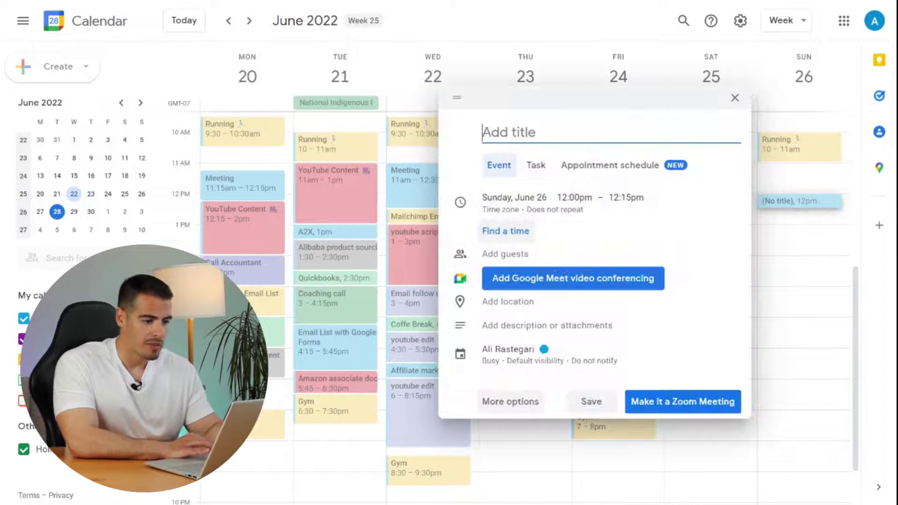
text(Meeting)
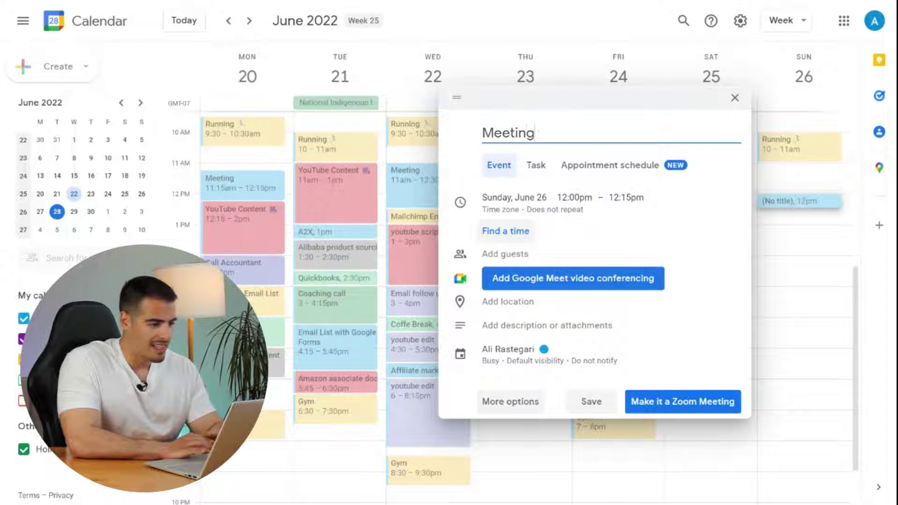
text( with Ali)
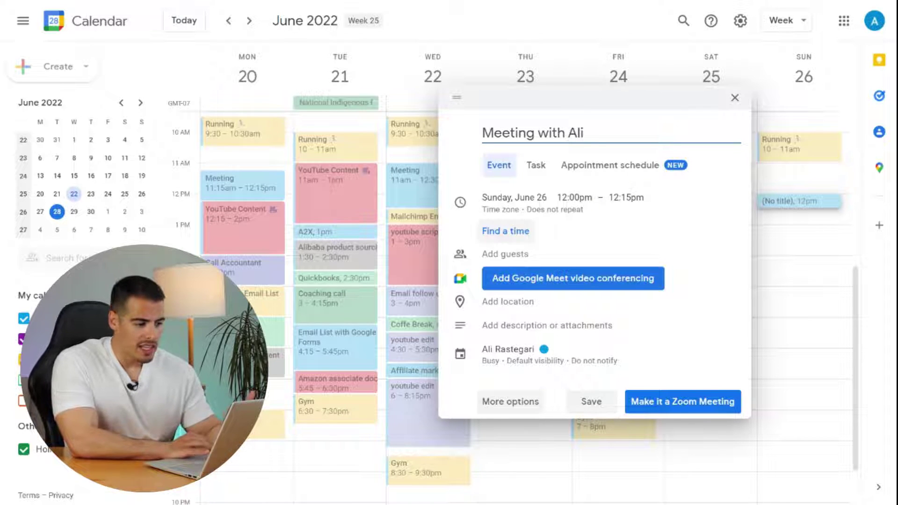
click(577, 215)
click(487, 222)
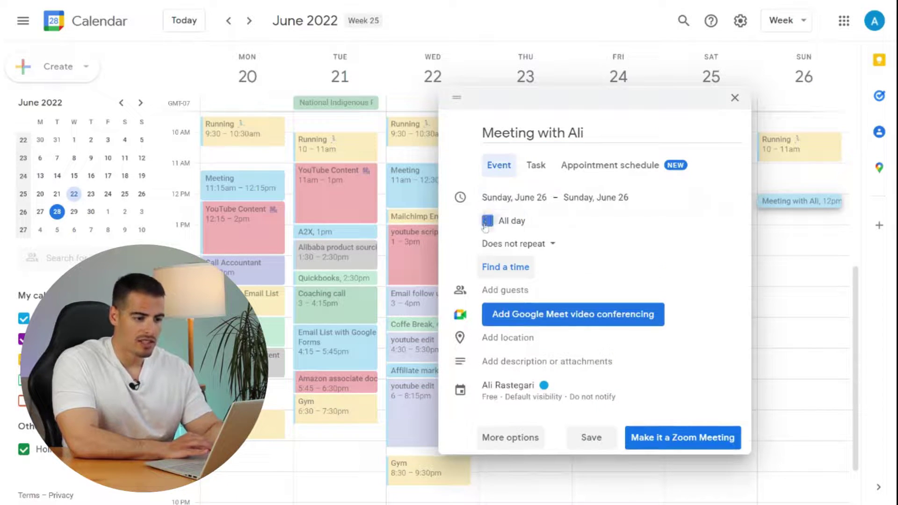
click(488, 221)
- Set the meeting to run from 3:00pm to 5:00pm
click(575, 197)
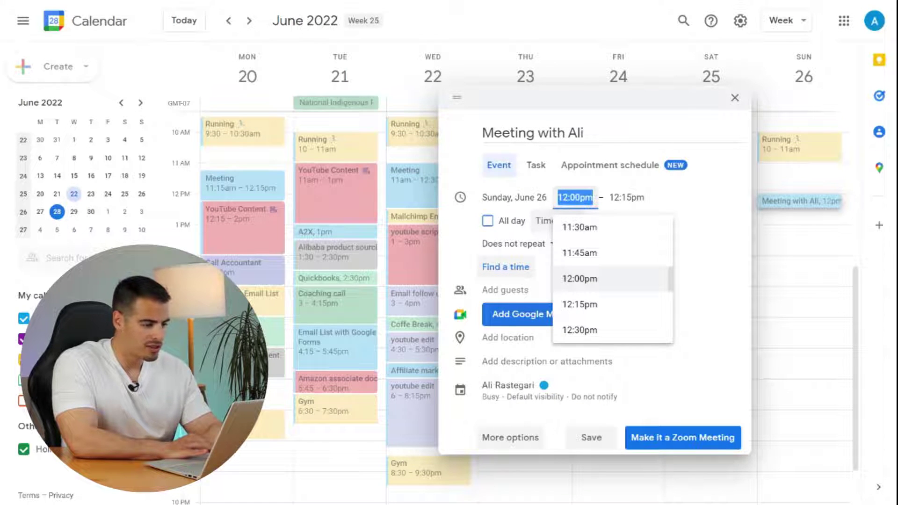
text(3)
key(Return)
key(Tab)
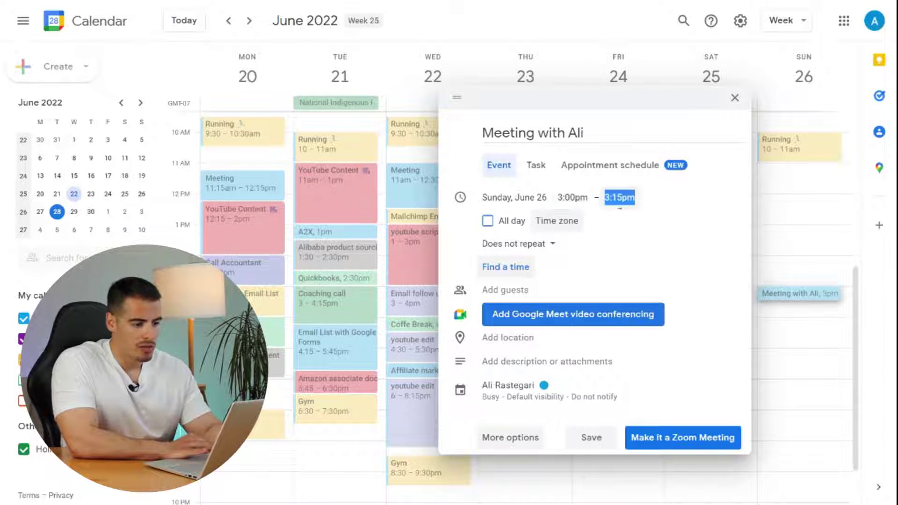
text(5)
key(Return)
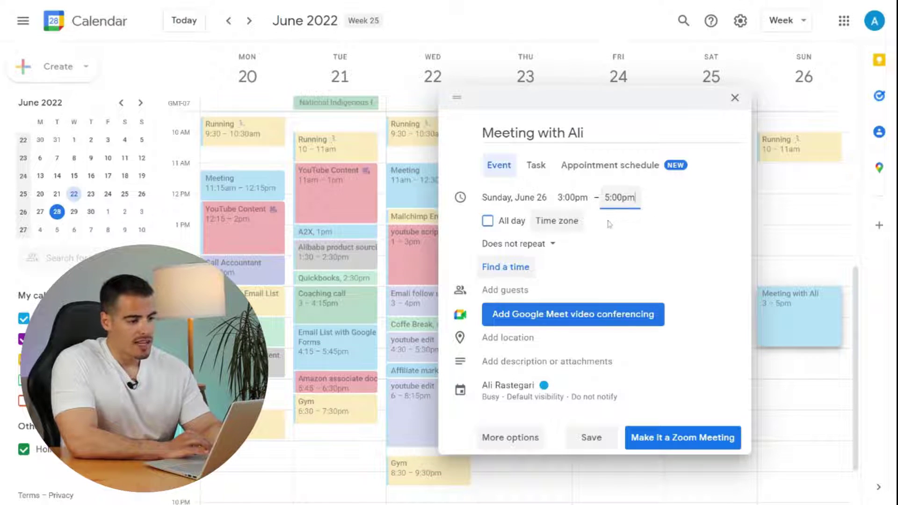
- Set a custom weekly repeat on Monday, Wednesday and Friday and confirm with Done
click(547, 254)
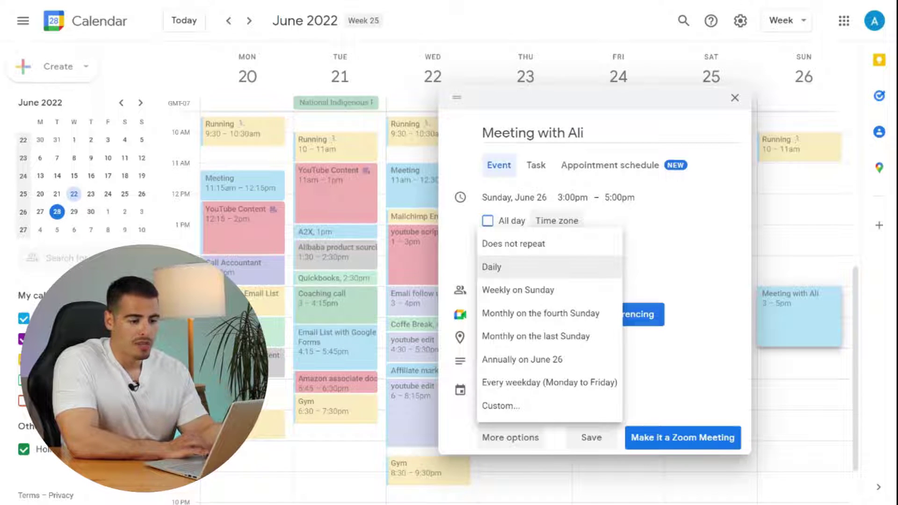
click(561, 406)
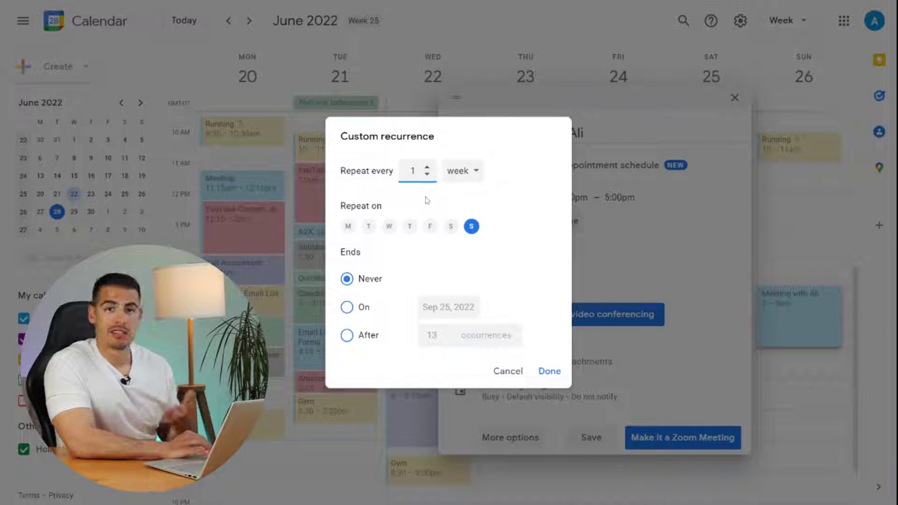
click(349, 227)
click(390, 232)
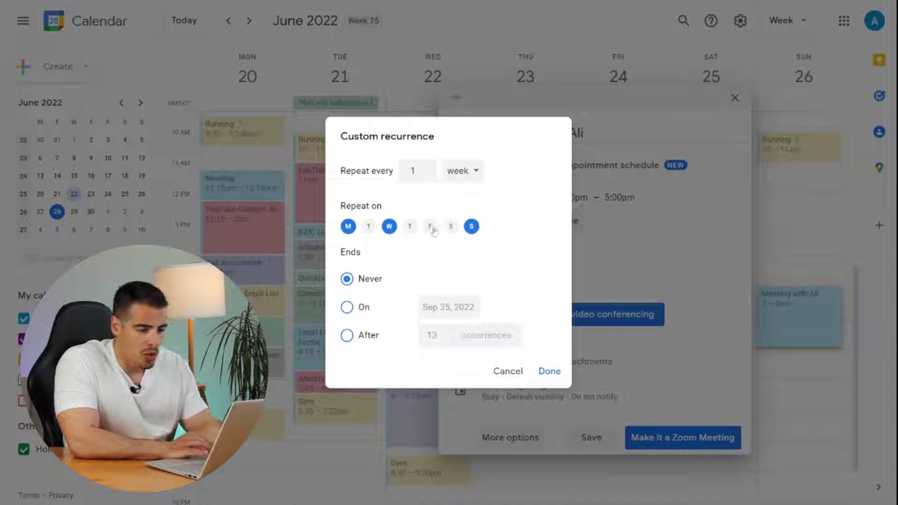
click(433, 229)
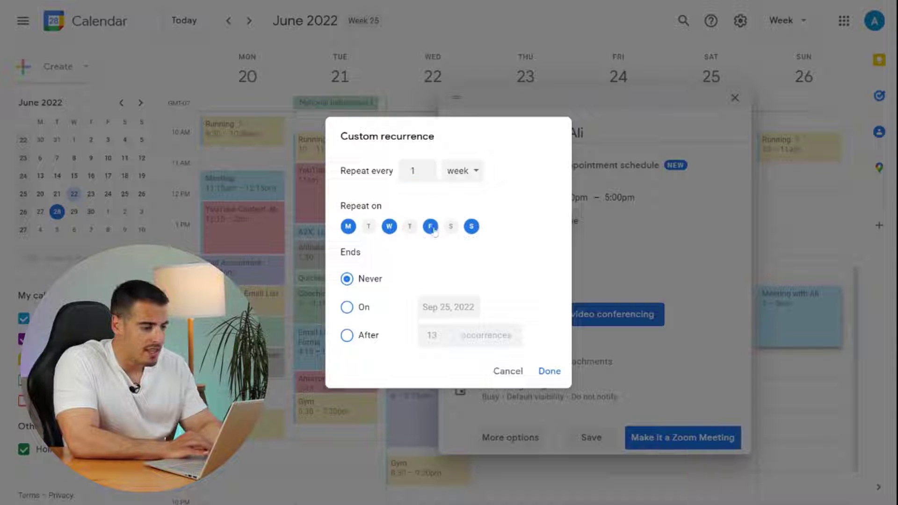
click(549, 372)
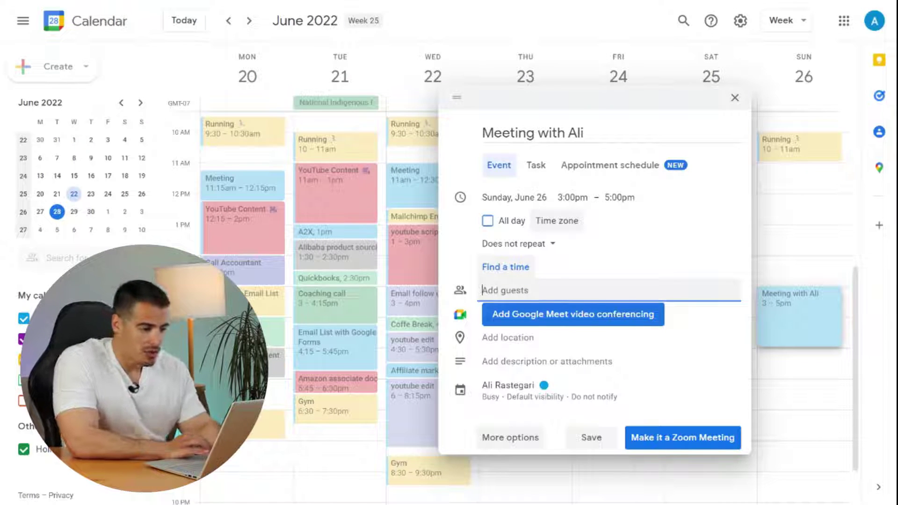
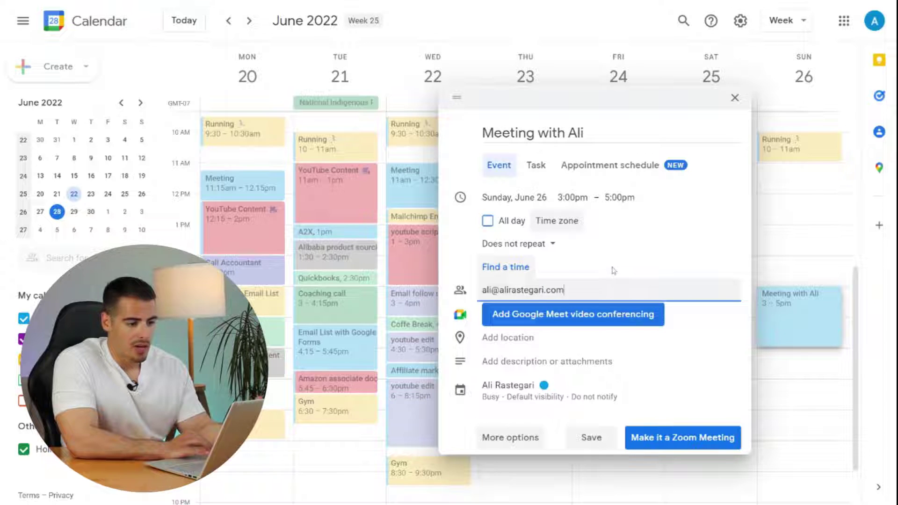
- Invite a guest by e-mail, attach a Google Meet link, and copy its conference details
click(613, 270)
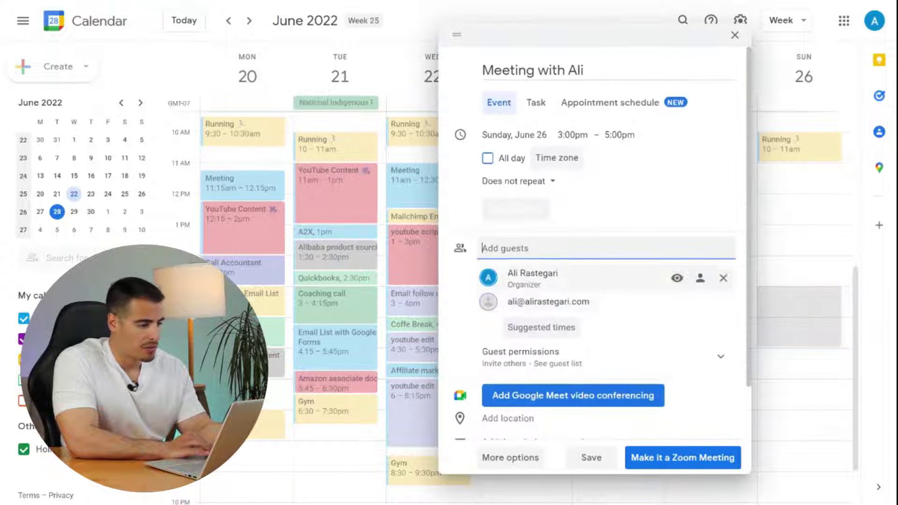
scroll(595, 234, down, 4)
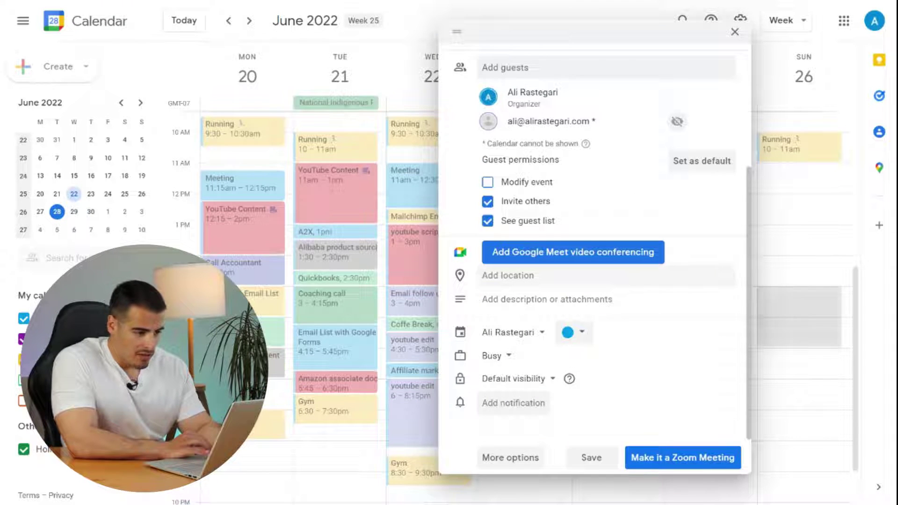
click(528, 253)
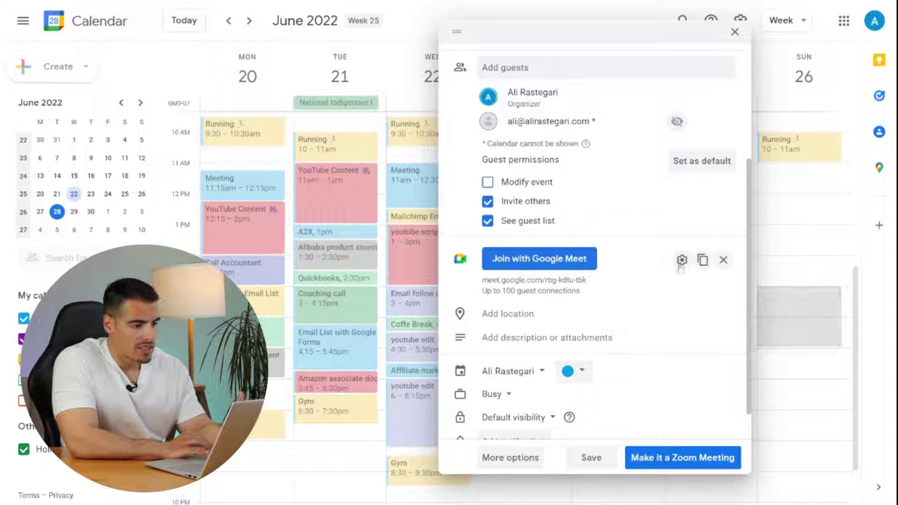
click(703, 261)
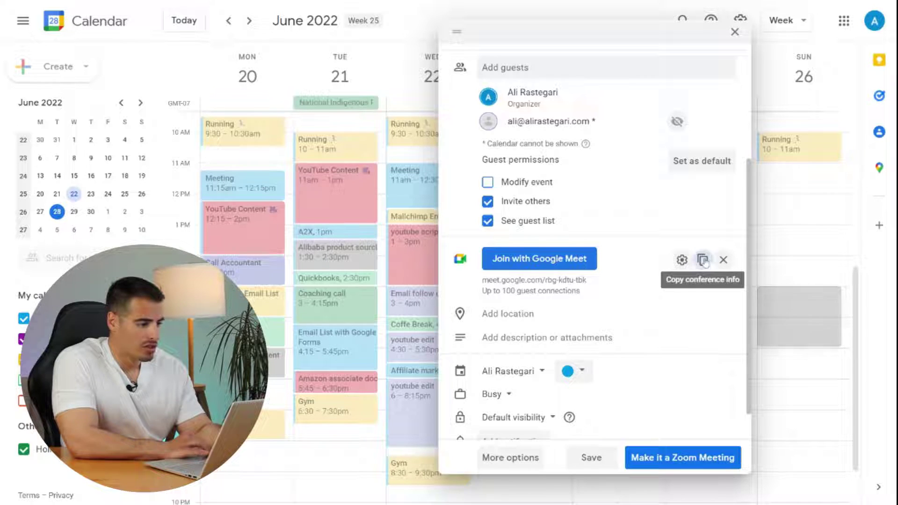
click(571, 321)
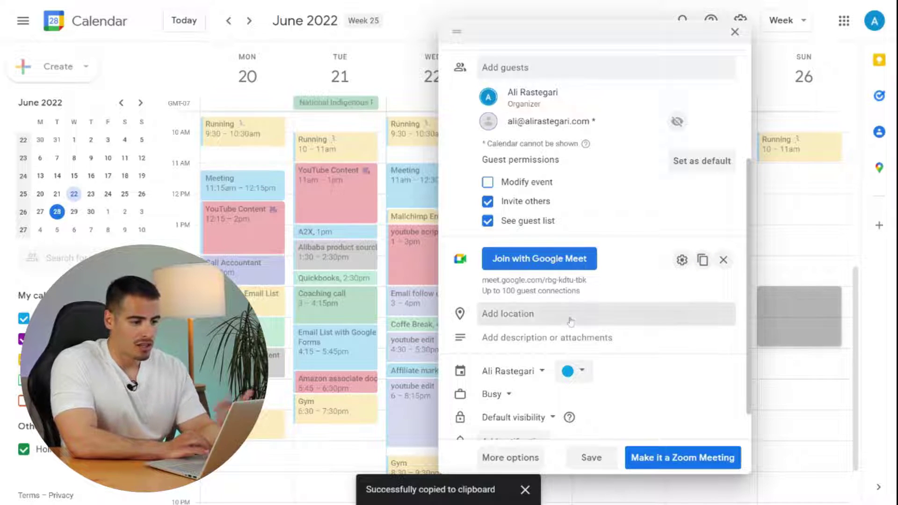
- Set the location to Vancouver Art Gallery, colour the event Tomato red, and keep it Busy
text(Vancouver art)
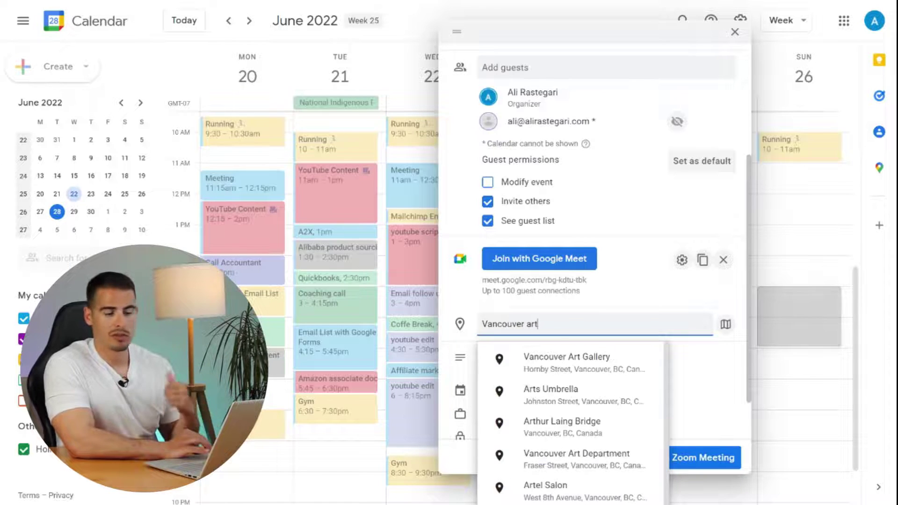
click(567, 362)
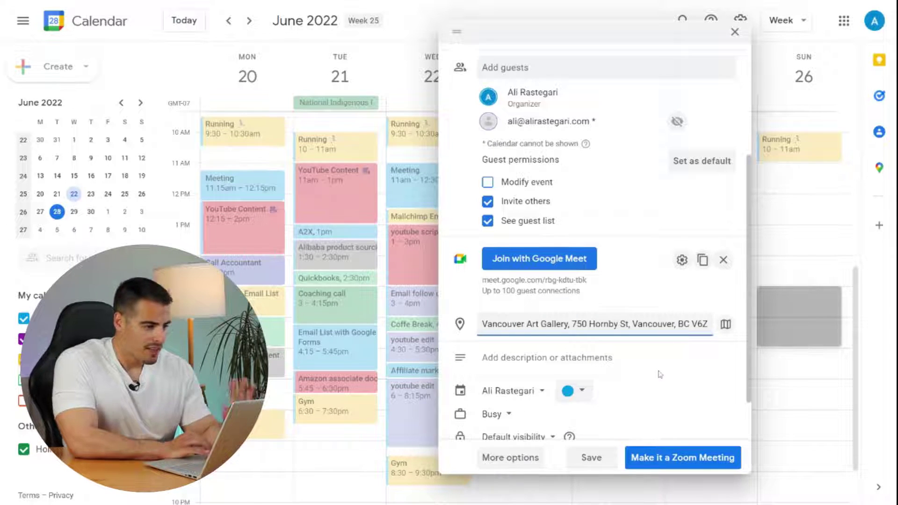
scroll(660, 373, down, 1)
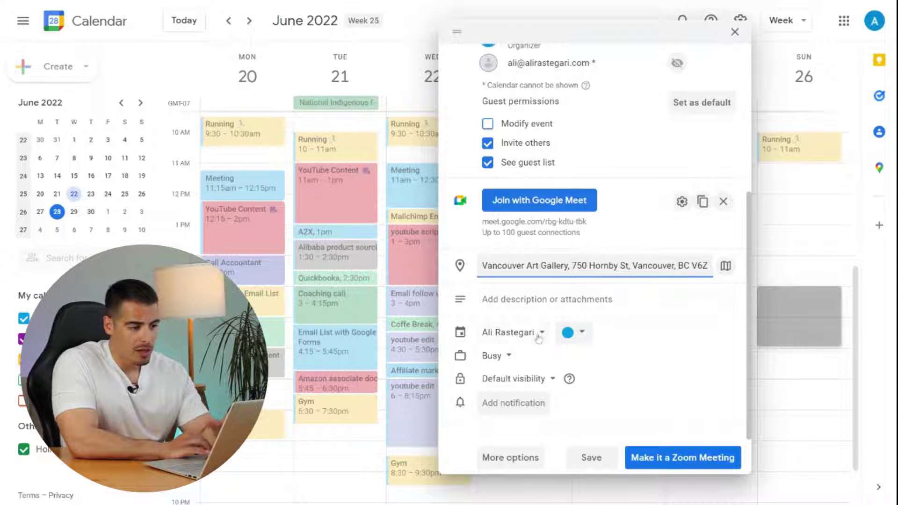
click(572, 335)
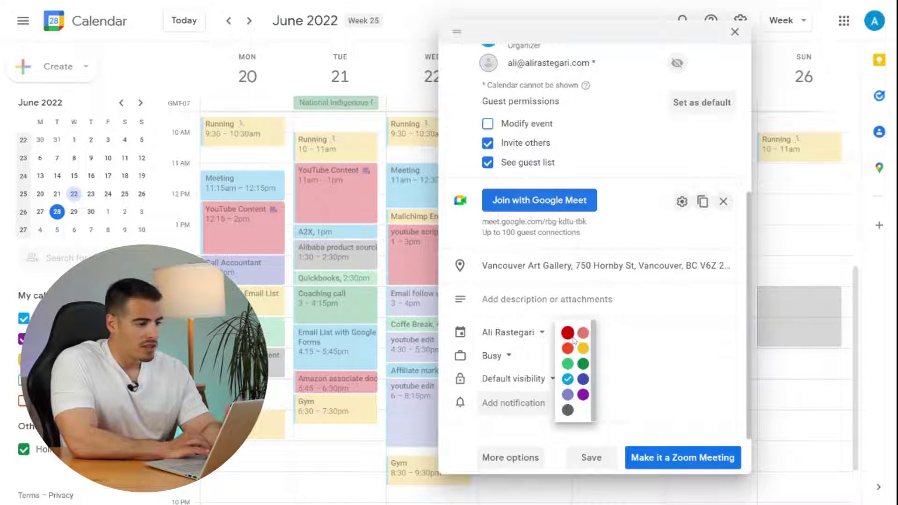
click(569, 335)
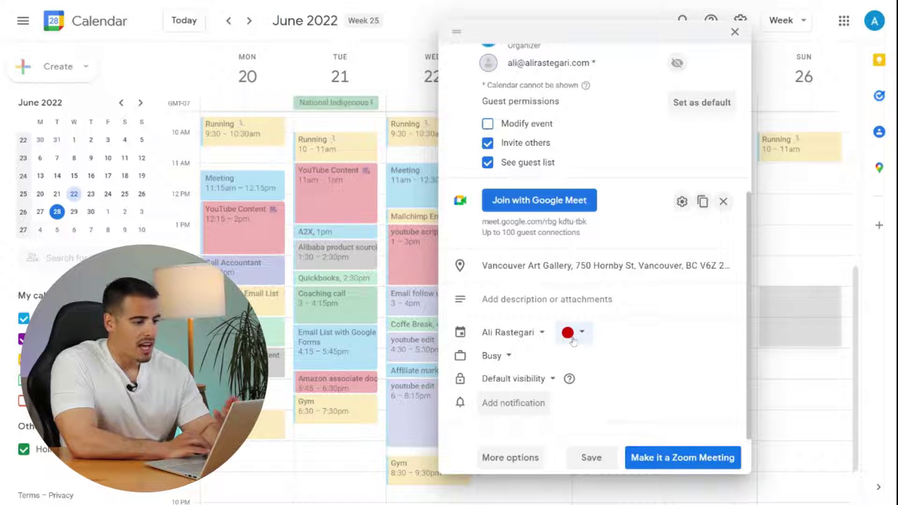
click(510, 361)
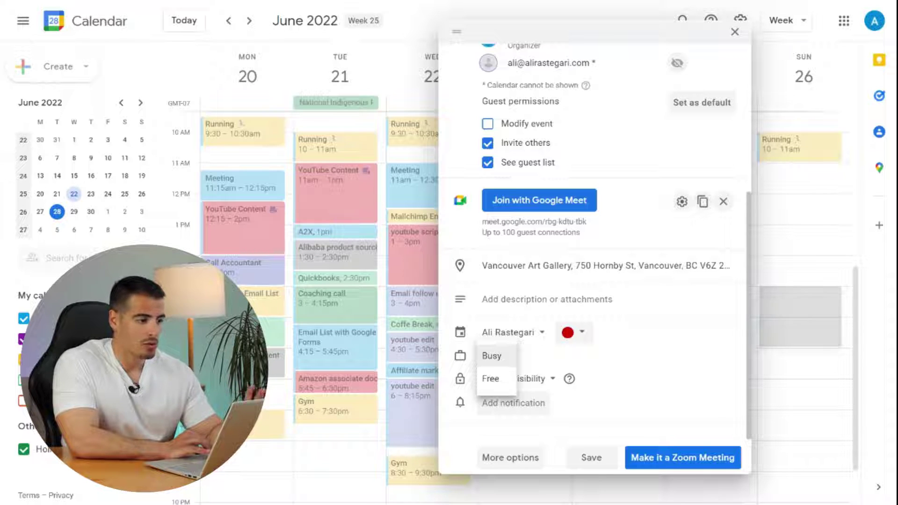
click(547, 359)
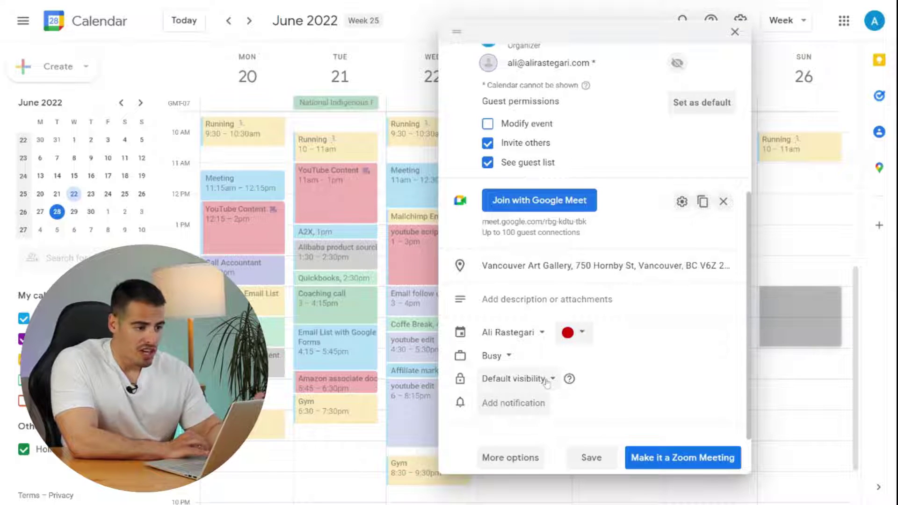
- Add reminders 10 and 30 minutes before, then save the meeting
click(536, 409)
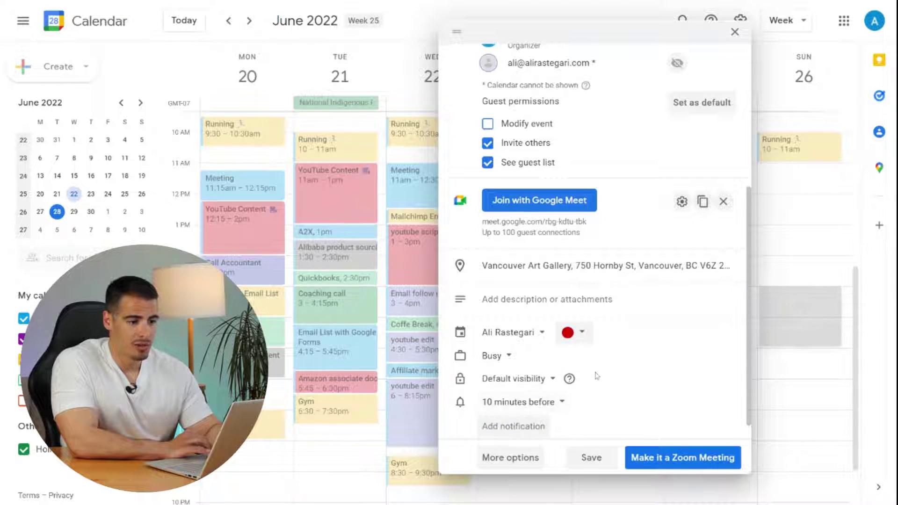
scroll(536, 408, down, 1)
click(536, 409)
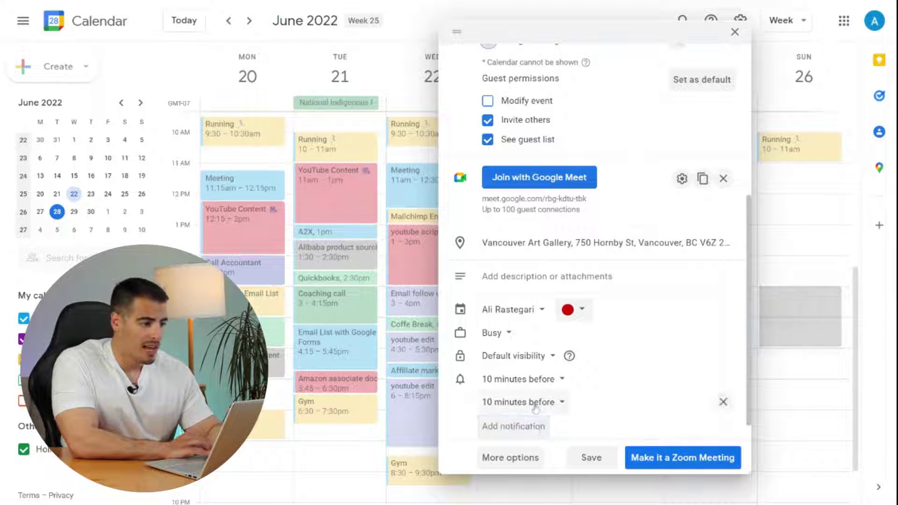
click(542, 403)
click(515, 407)
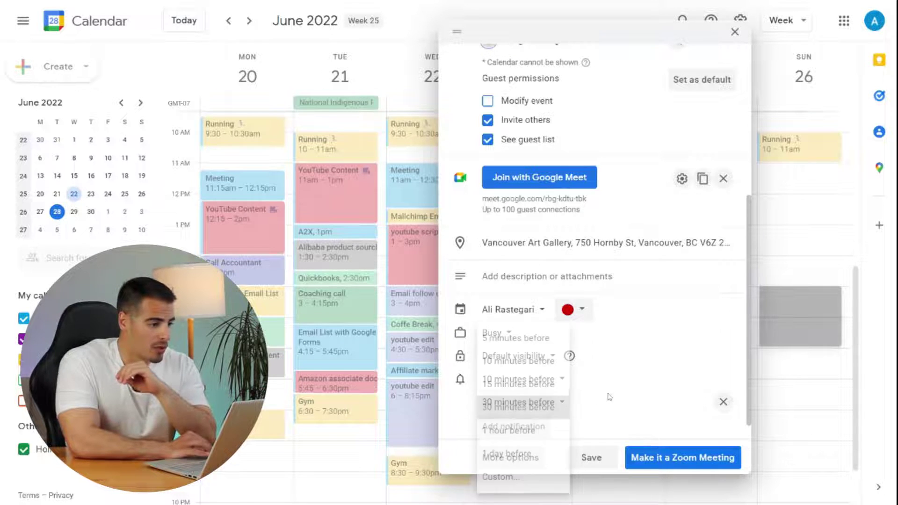
scroll(585, 430, down, 1)
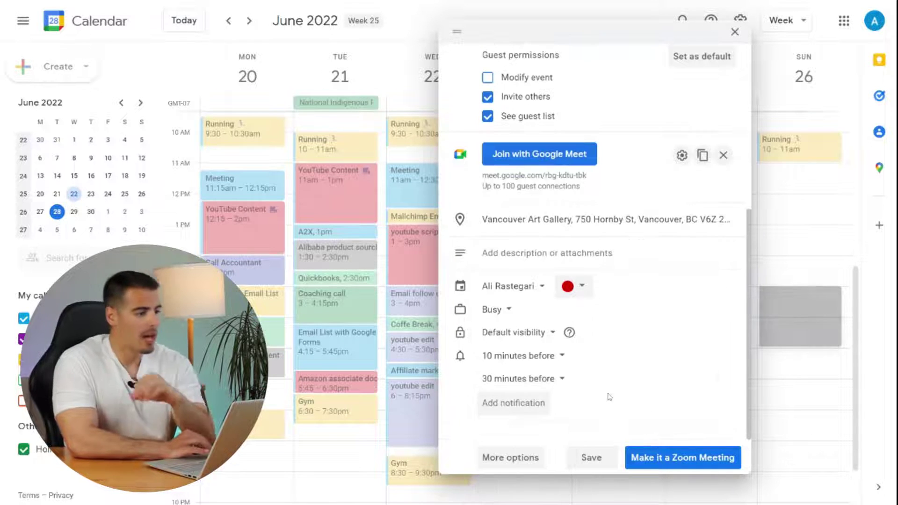
click(603, 458)
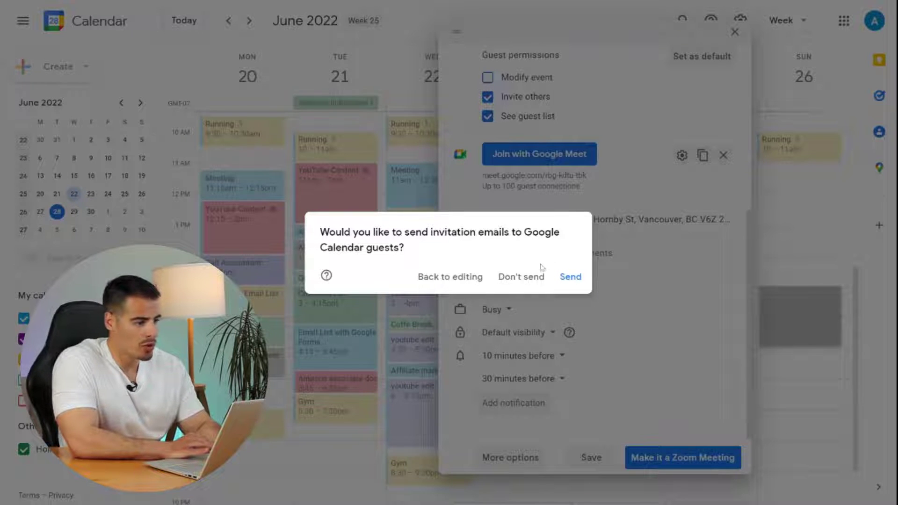
- Save the red Sunday, June 26, 3–5pm meeting without emailing guests, and review its details
click(530, 278)
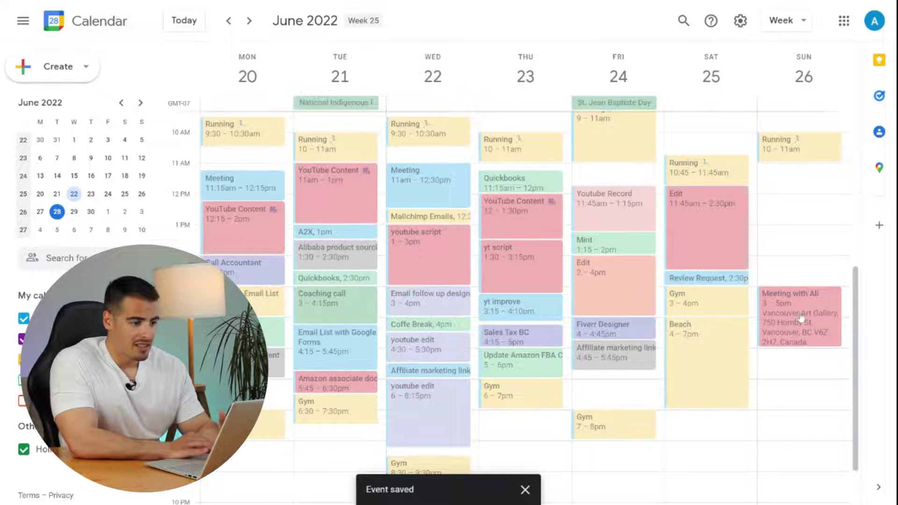
click(801, 317)
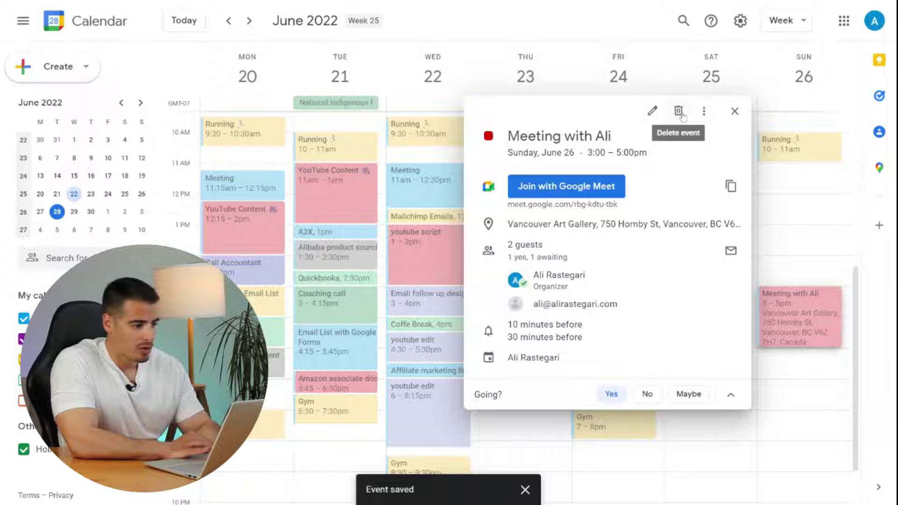
click(735, 112)
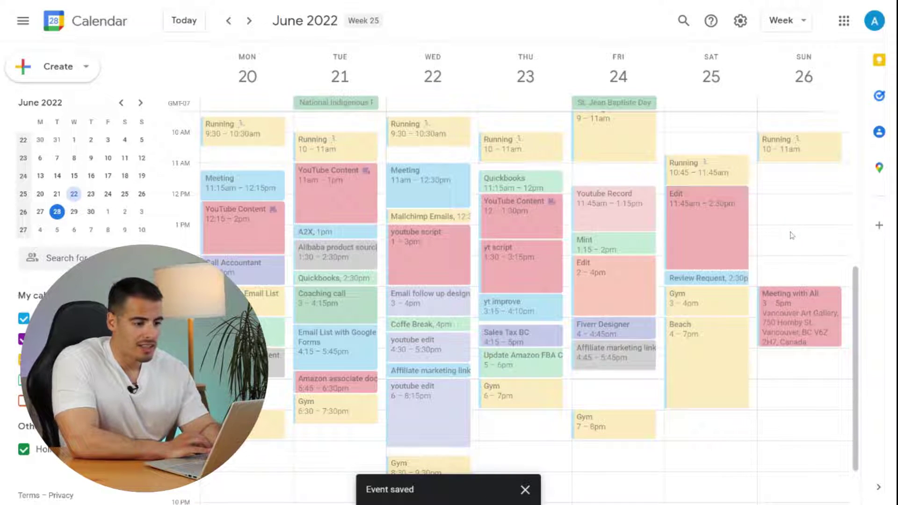
mouse_move(136, 451)
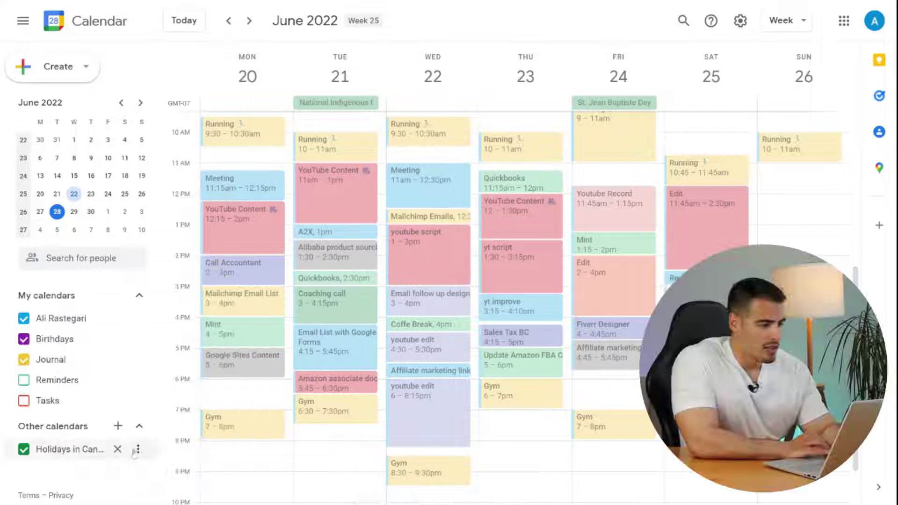
mouse_move(114, 411)
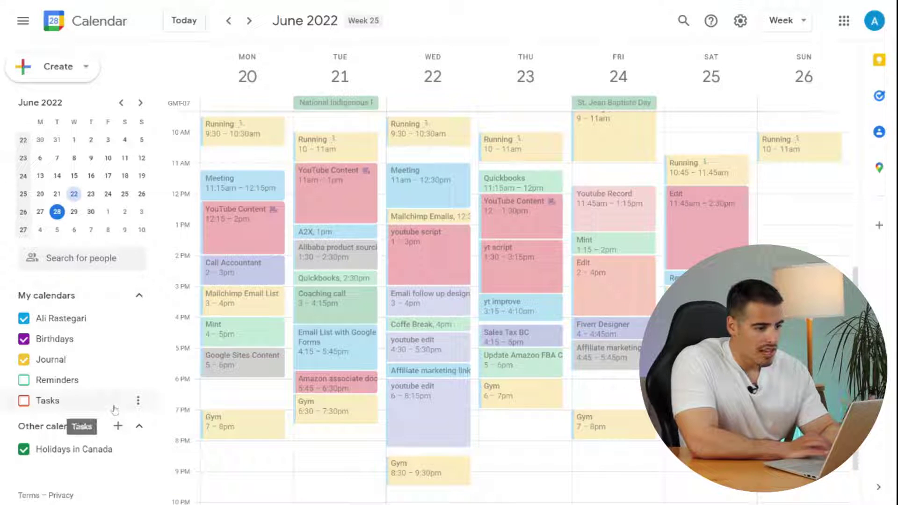
mouse_move(122, 380)
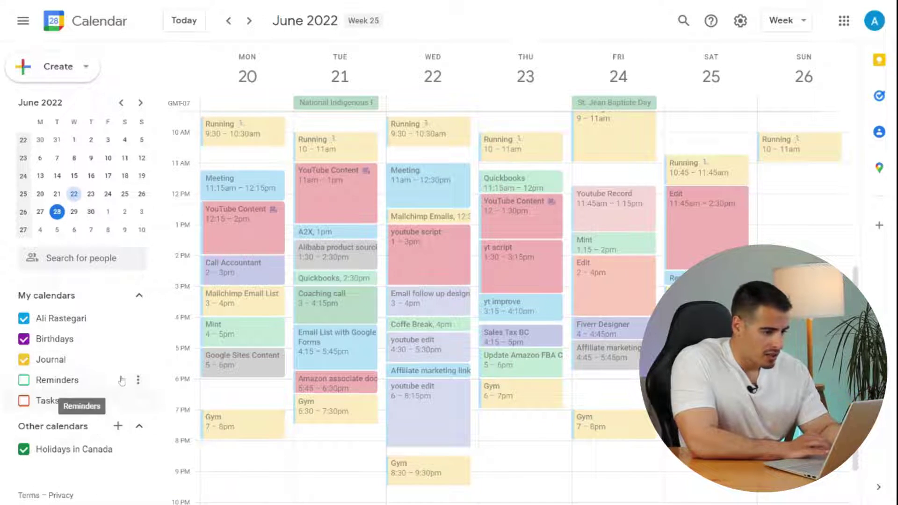
- Create a new calendar named 'Work' and open its settings page from the sidebar
click(118, 427)
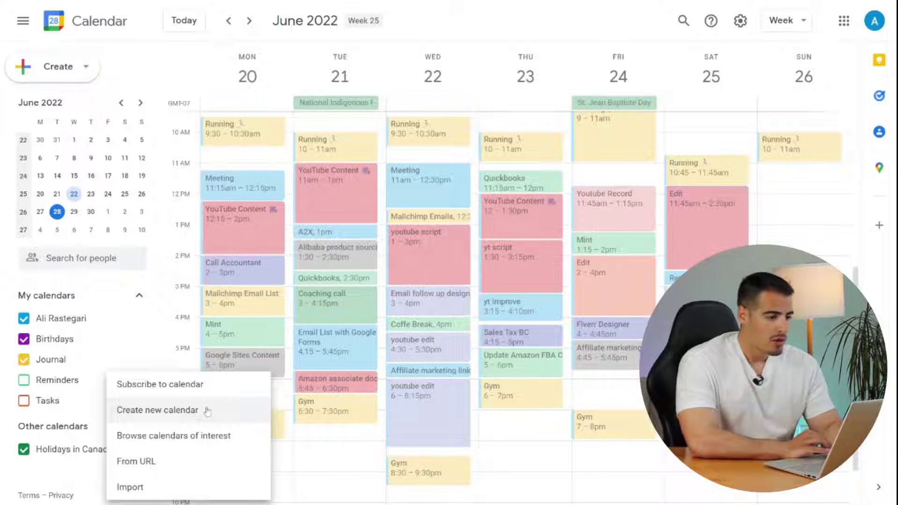
click(173, 415)
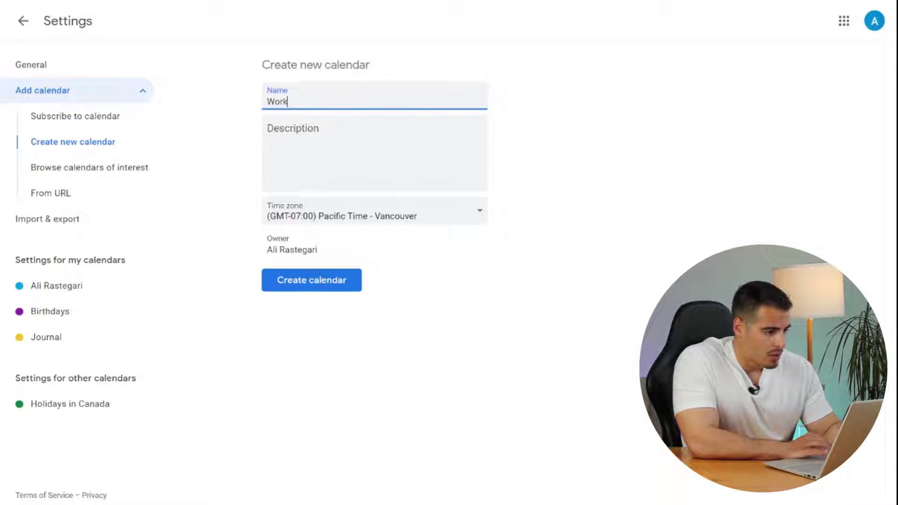
click(328, 140)
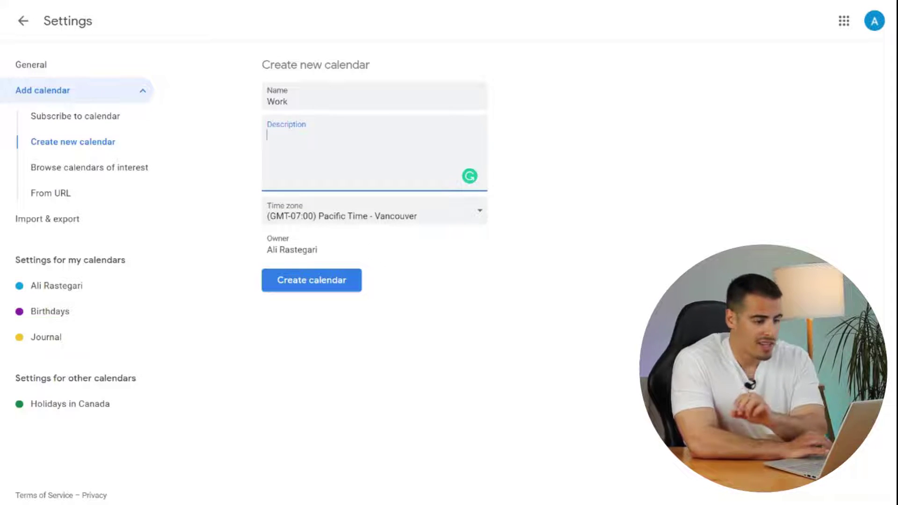
click(341, 281)
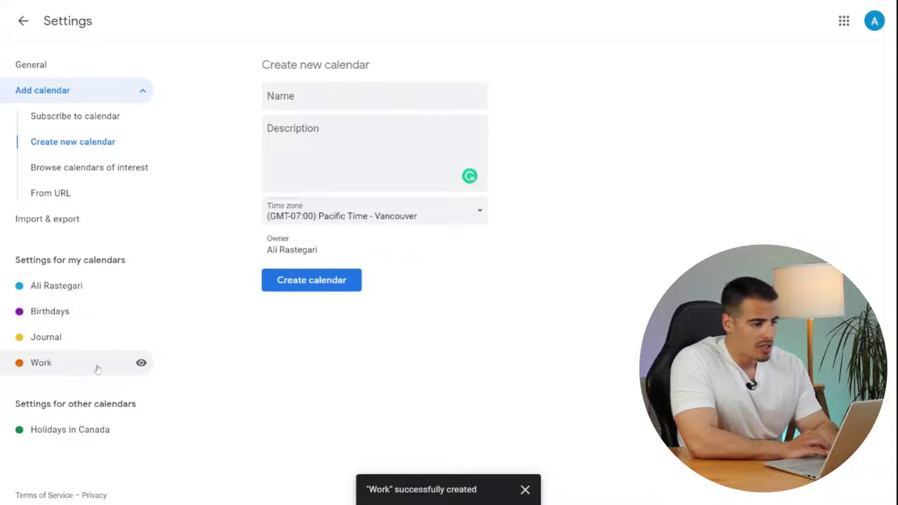
click(98, 369)
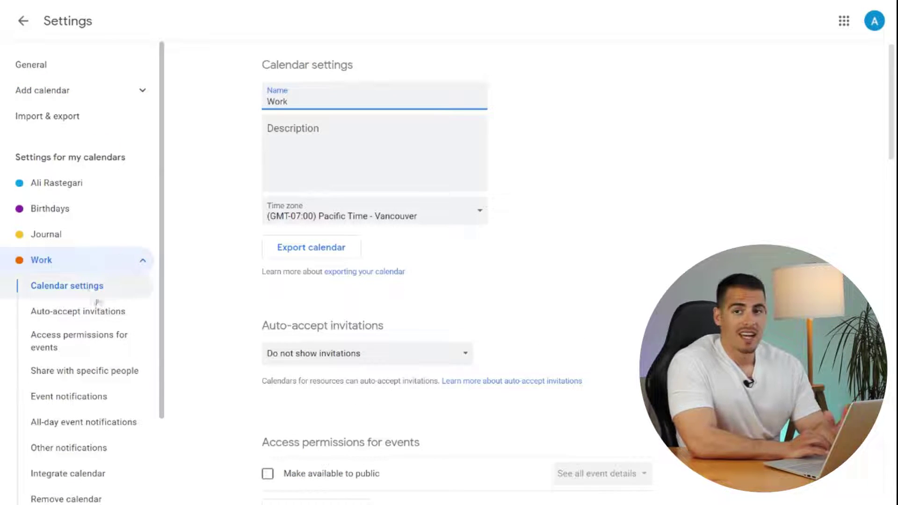
- Keep the Work calendar's auto-accept invitations option at 'Do not show invitations'
click(532, 214)
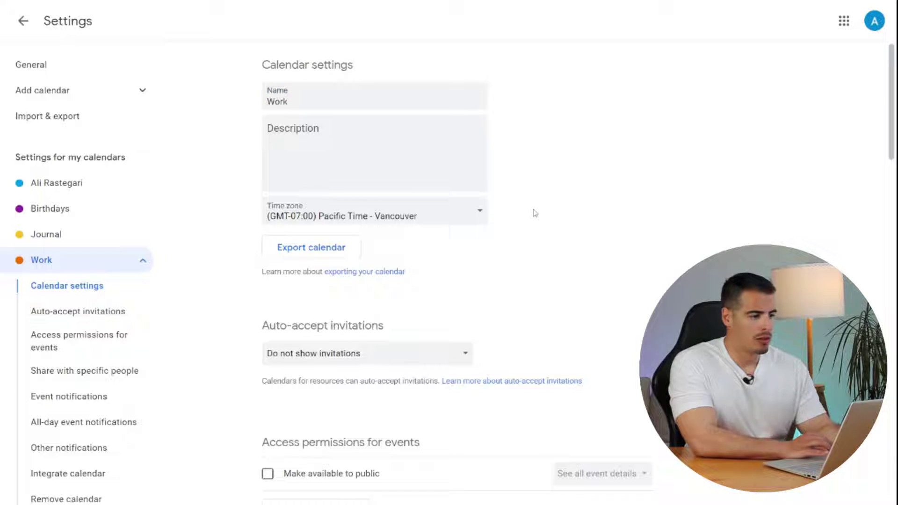
click(376, 361)
click(238, 385)
scroll(258, 337, down, 6)
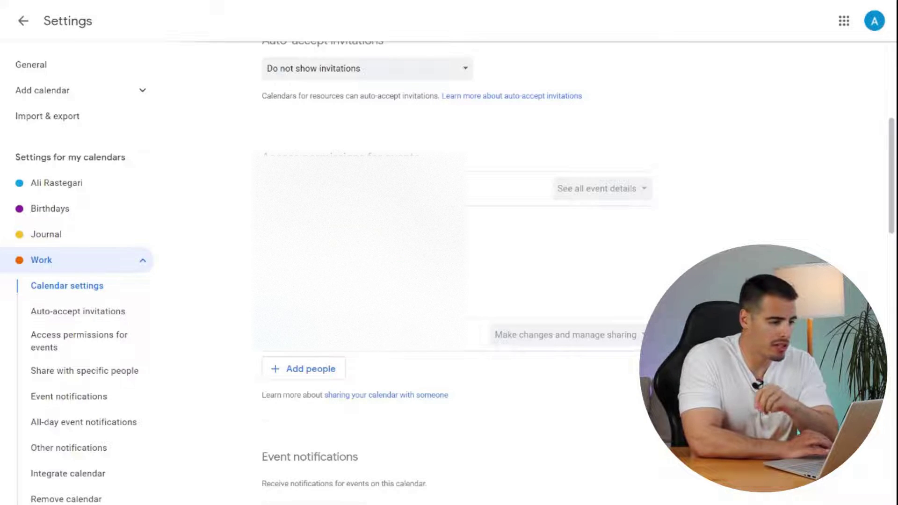
scroll(435, 243, down, 4)
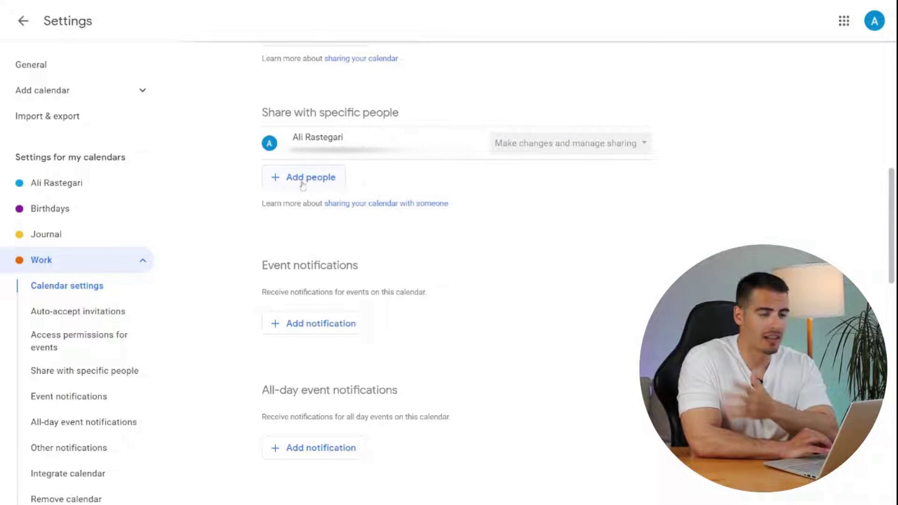
scroll(395, 254, down, 1)
scroll(397, 253, down, 1)
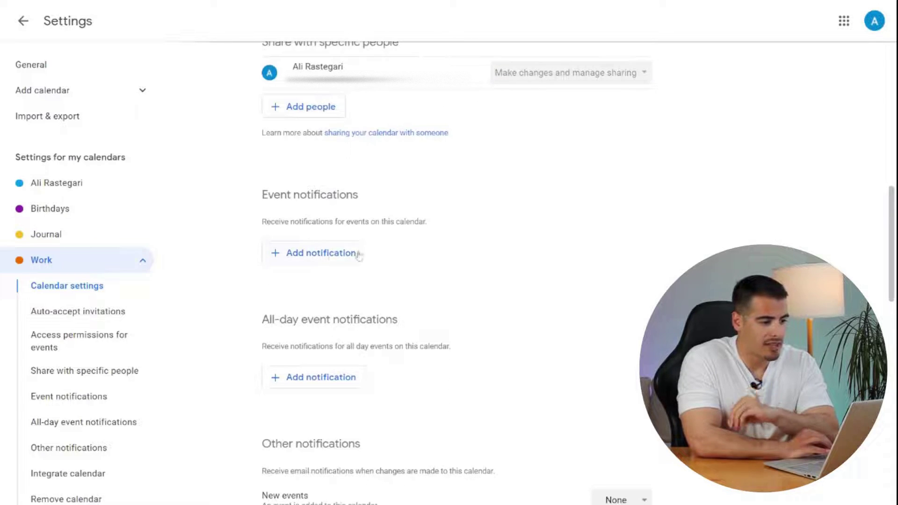
- Add a 10-minute event notification to the Work calendar and return to the week view
click(332, 255)
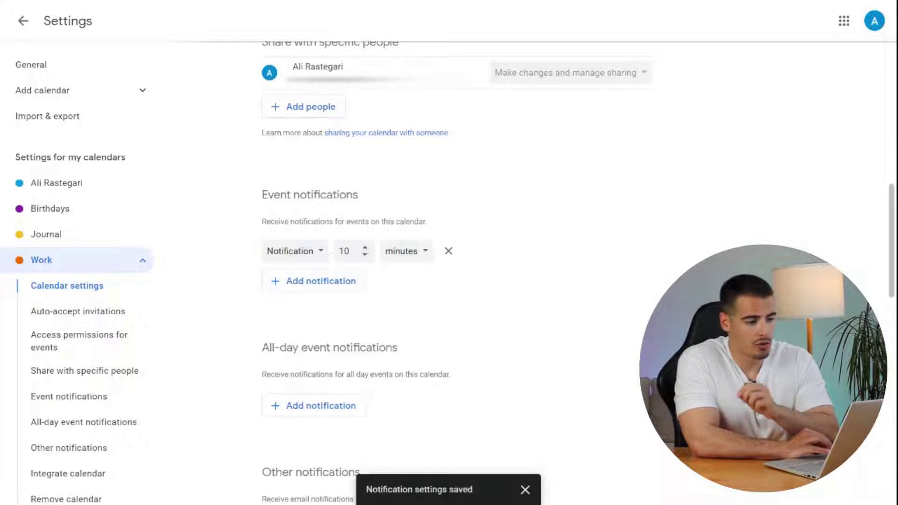
click(302, 254)
click(256, 296)
scroll(257, 298, down, 3)
scroll(257, 298, down, 12)
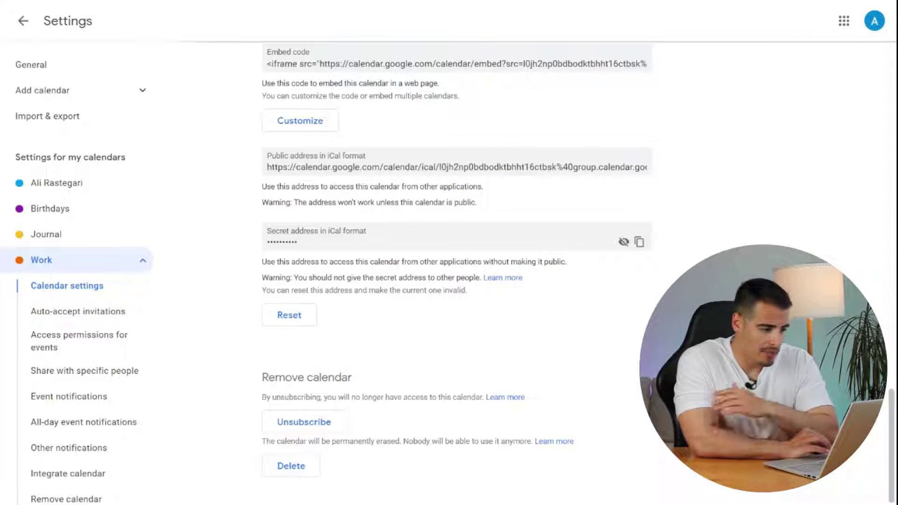
scroll(359, 353, up, 20)
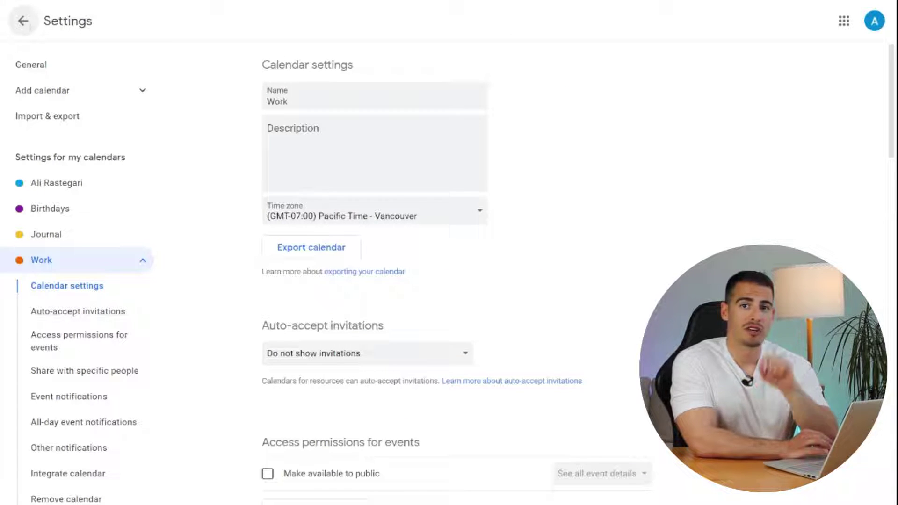
click(23, 22)
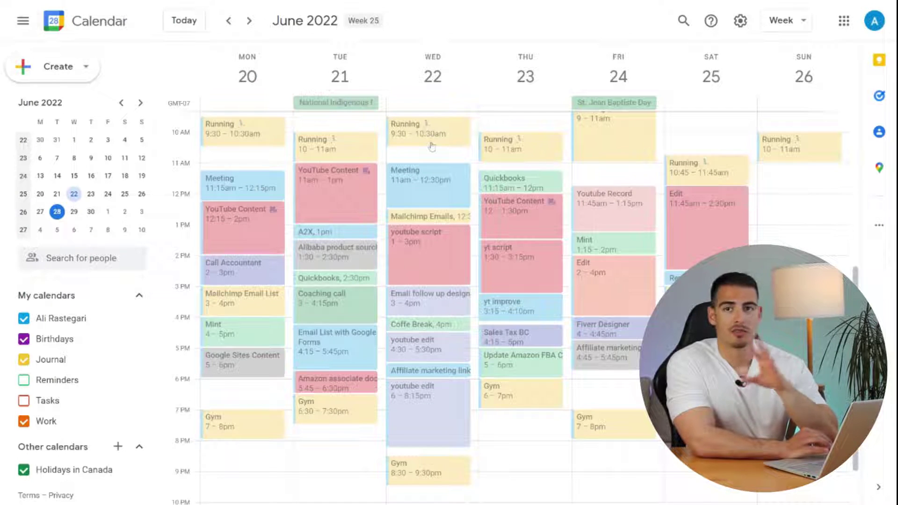
- Copy the Work calendar's shareable link from Settings and sharing, then return to the week view
mouse_move(129, 426)
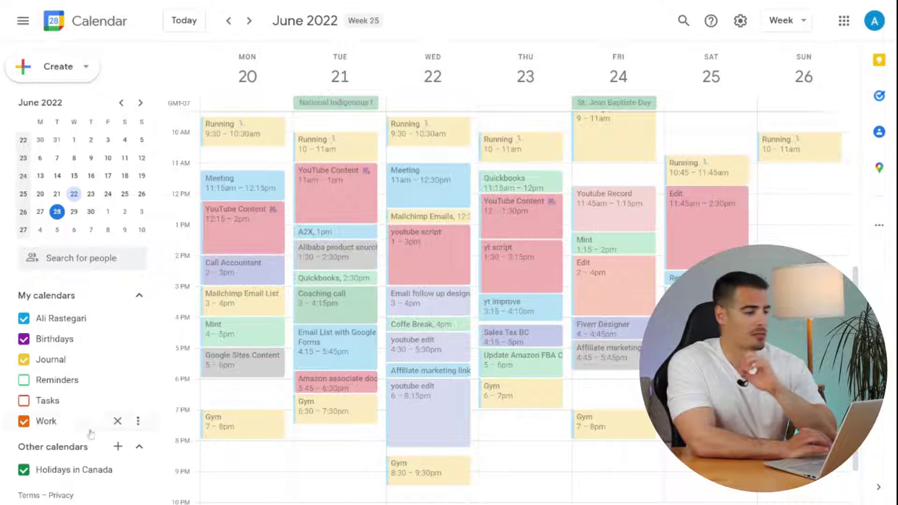
click(137, 423)
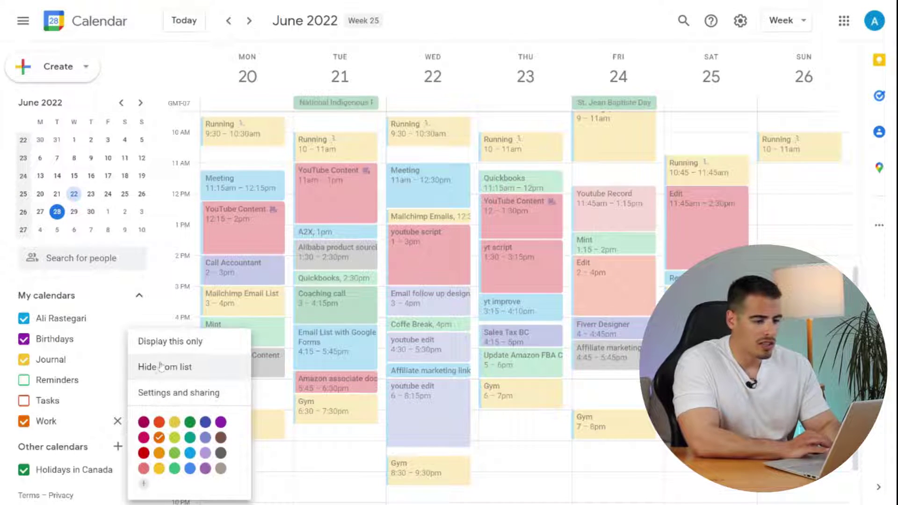
click(166, 393)
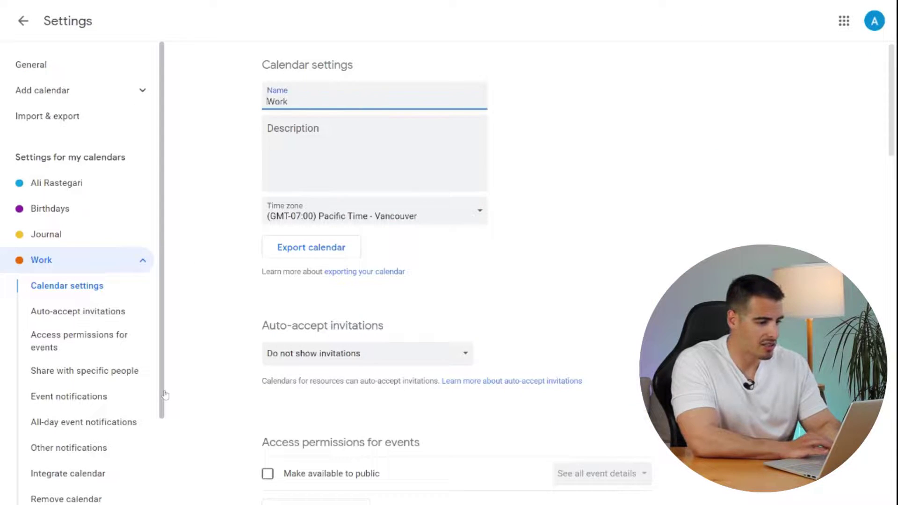
scroll(563, 280, down, 5)
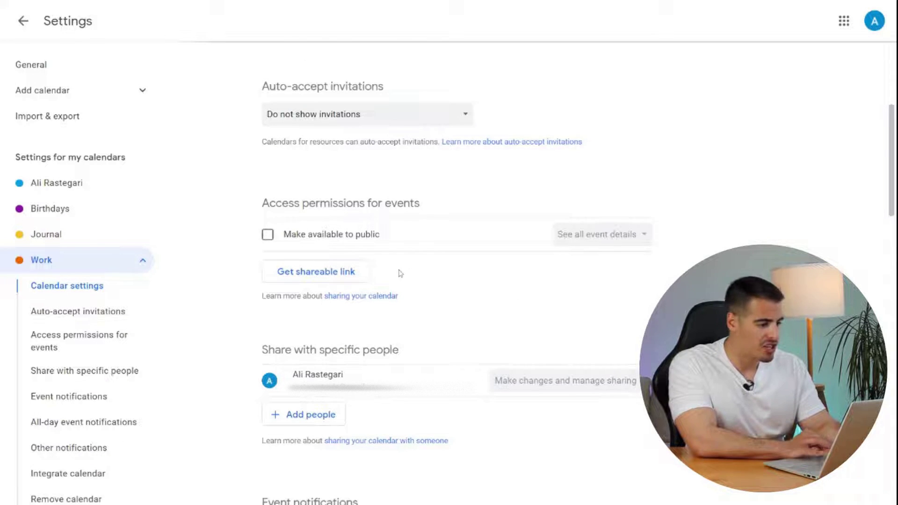
scroll(401, 274, down, 3)
click(351, 134)
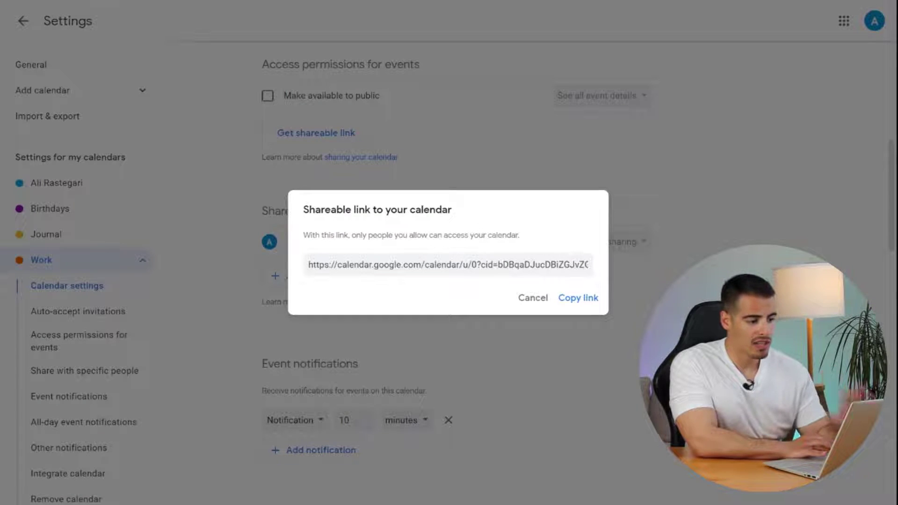
click(581, 298)
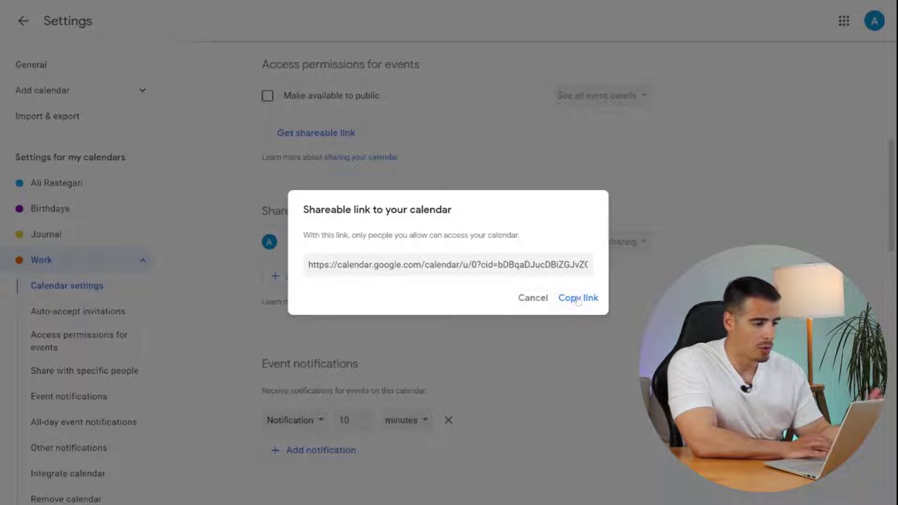
click(534, 300)
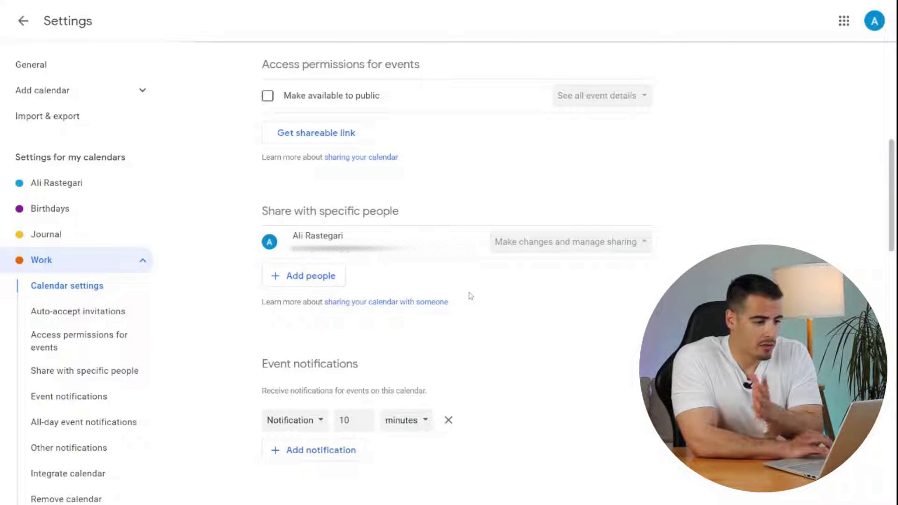
click(24, 21)
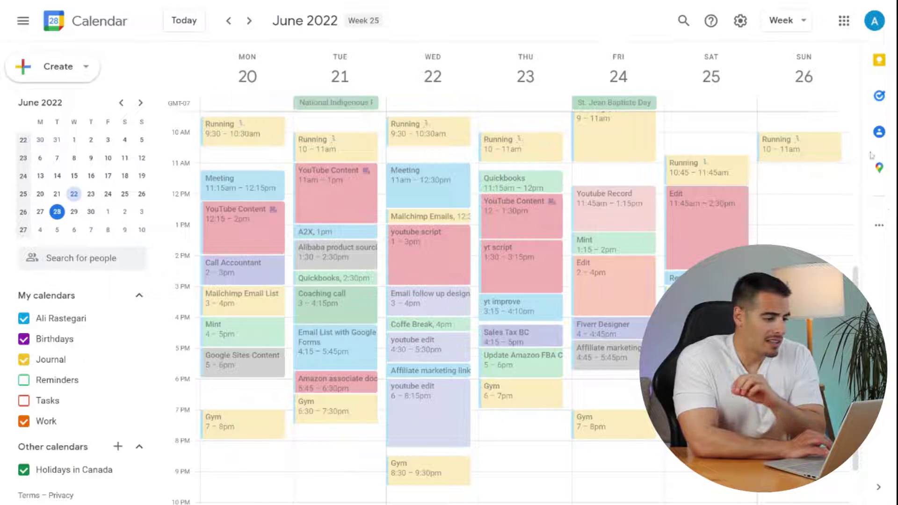
- Open the Google Workspace Marketplace add-ons window for Calendar
click(879, 226)
click(823, 219)
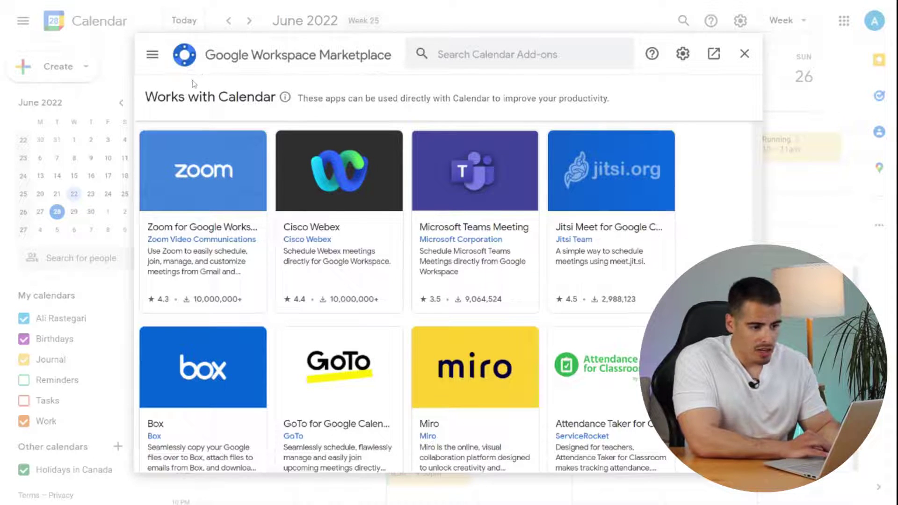
scroll(268, 171, down, 8)
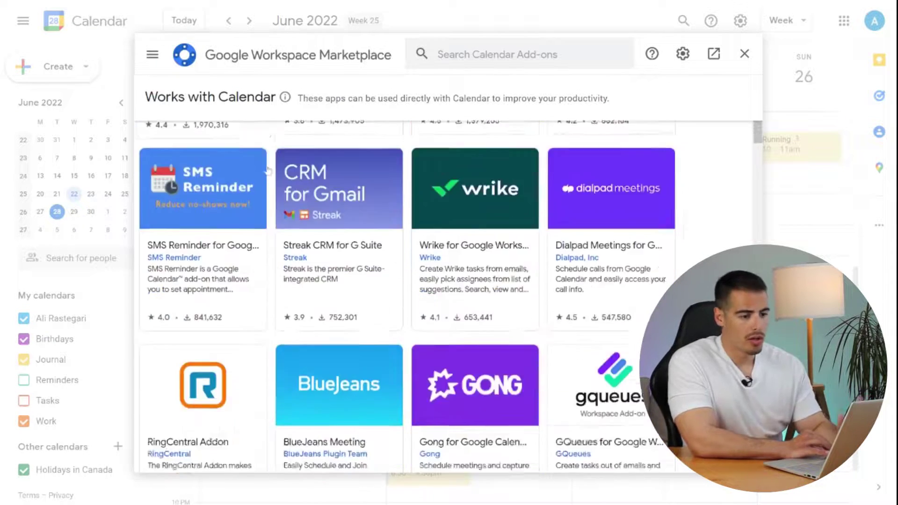
scroll(268, 171, down, 6)
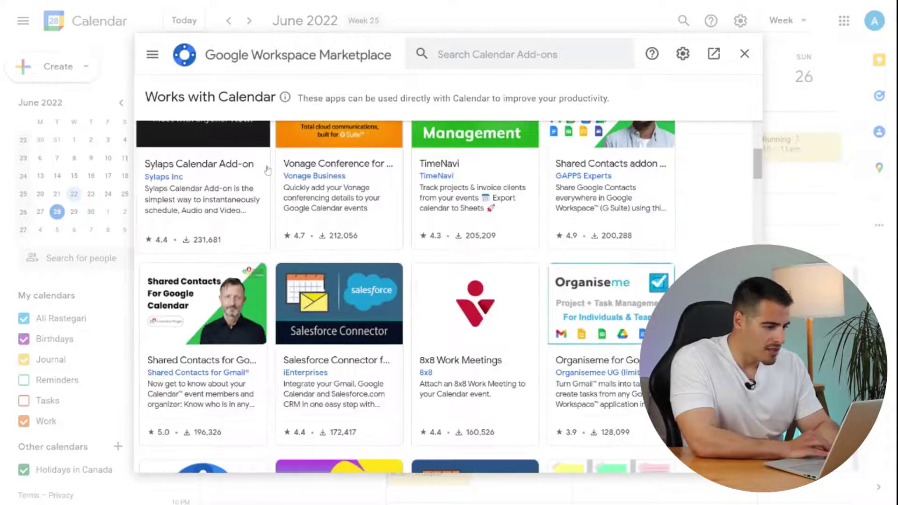
scroll(268, 171, down, 8)
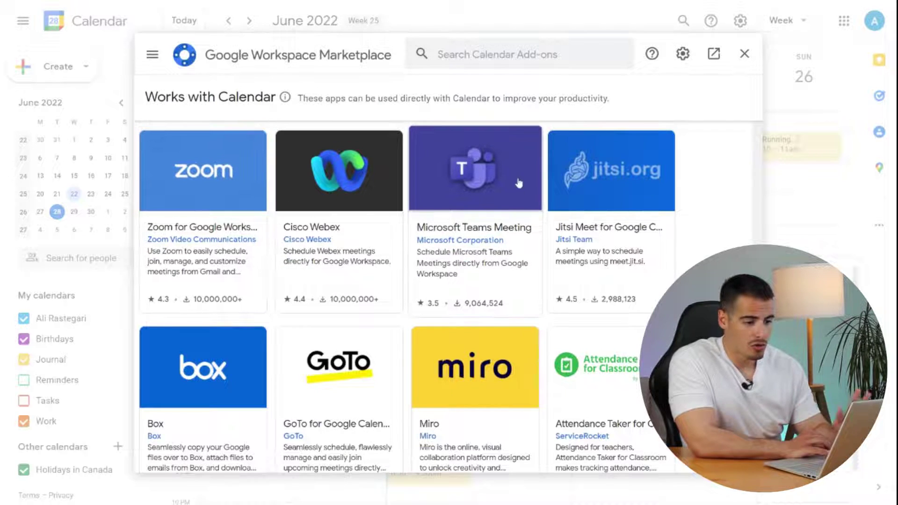
- Browse the Work from everywhere, Business essentials and Apps to discover add-on collections
click(153, 57)
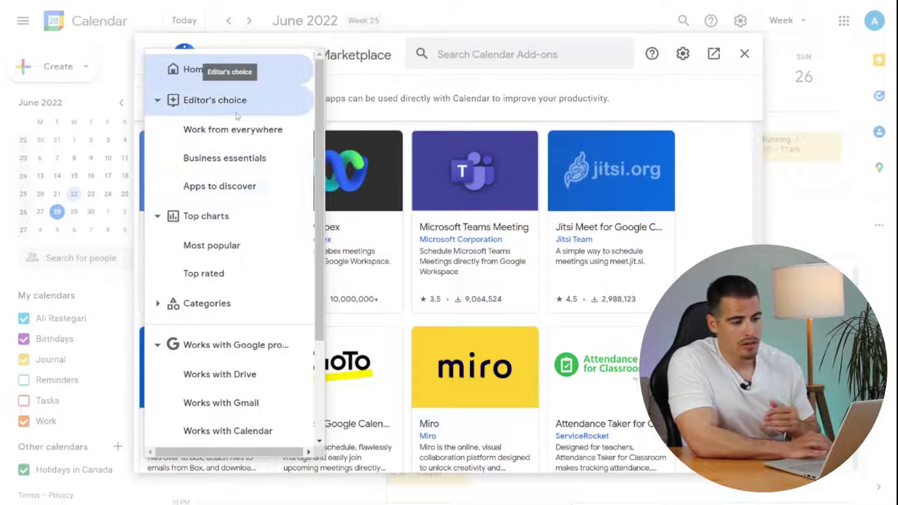
click(222, 135)
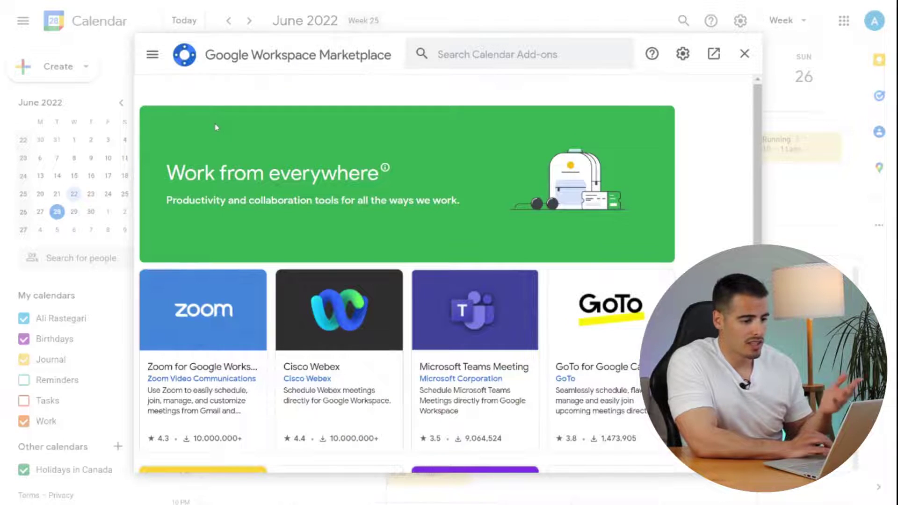
click(153, 54)
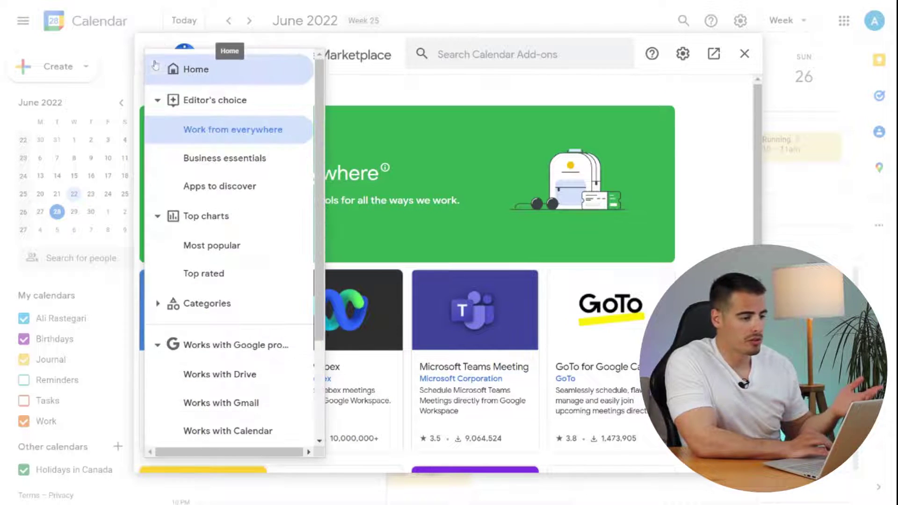
click(197, 161)
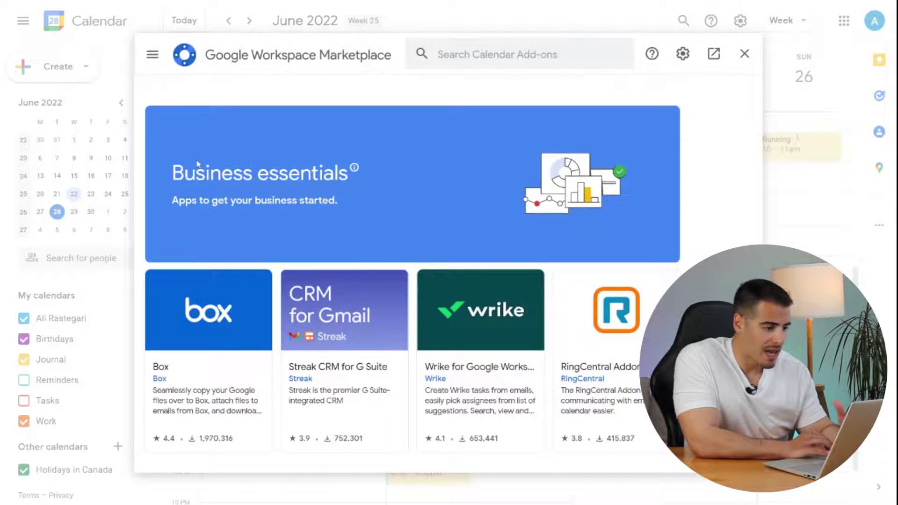
click(152, 54)
click(220, 182)
scroll(413, 228, down, 4)
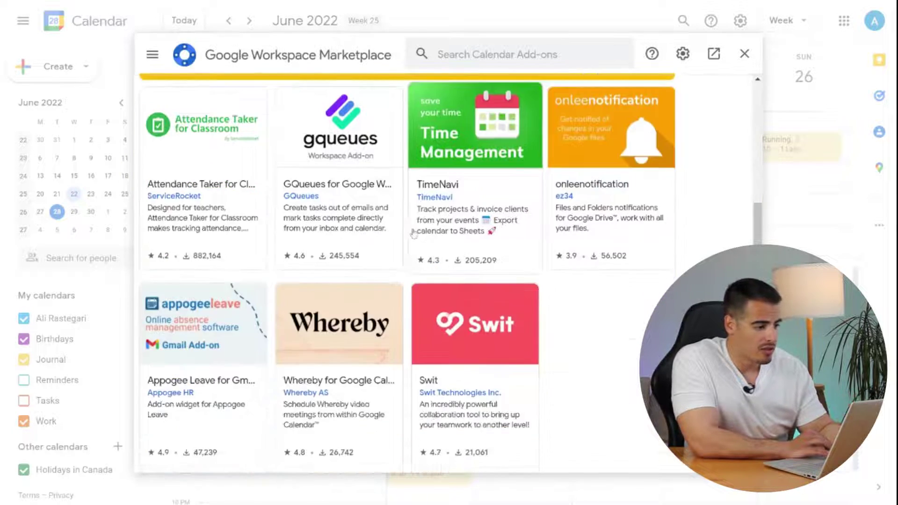
scroll(414, 233, up, 5)
- View the Most popular and Top rated add-ons, then list those that work with Gmail
click(153, 54)
click(203, 244)
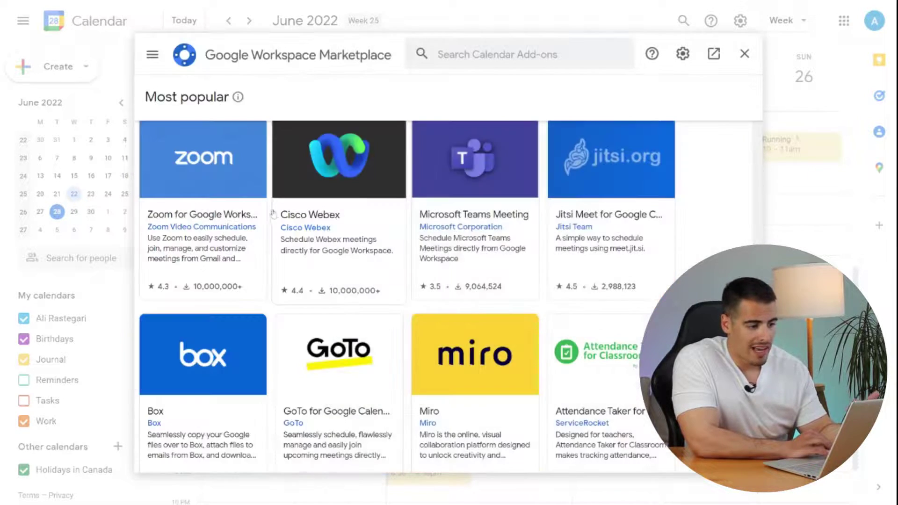
scroll(274, 214, down, 5)
scroll(274, 214, up, 5)
click(152, 54)
click(202, 273)
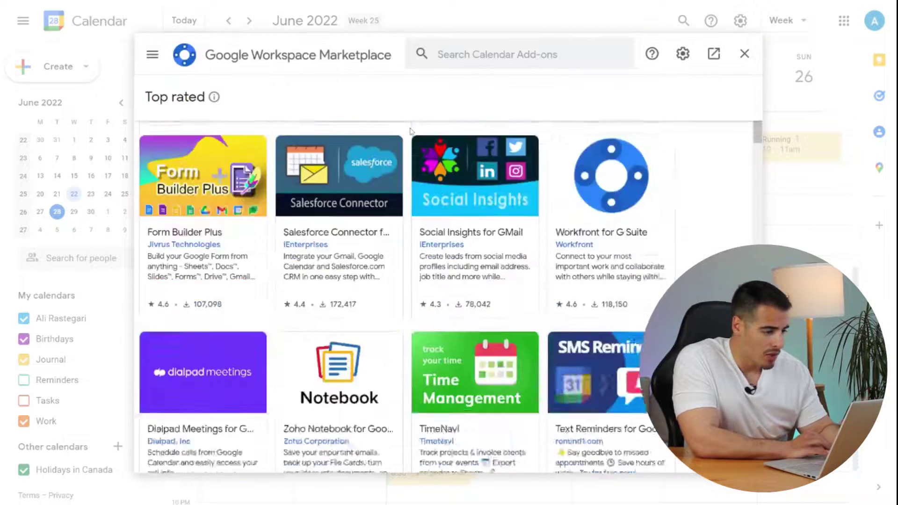
click(153, 54)
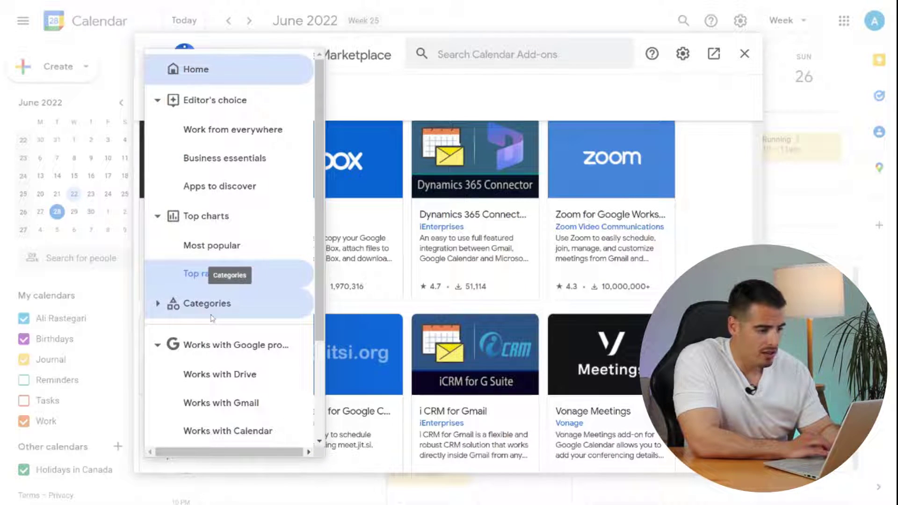
scroll(237, 314, down, 3)
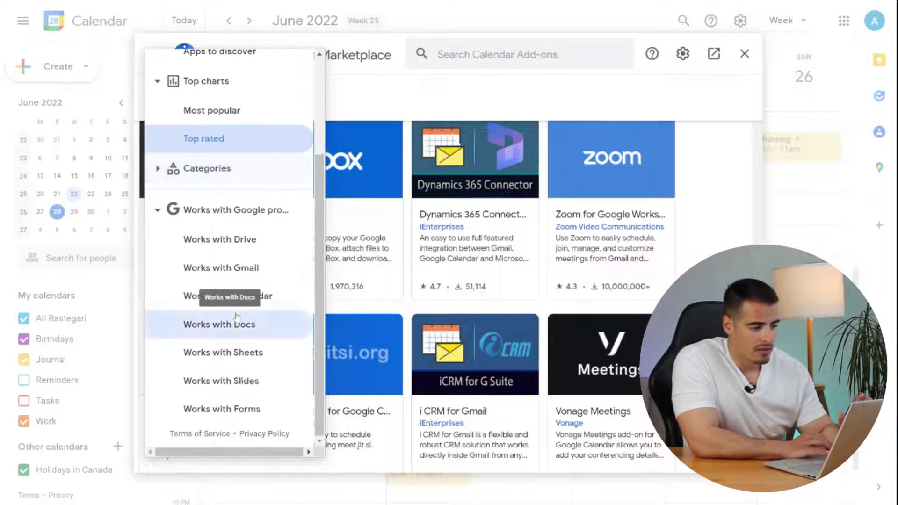
click(221, 221)
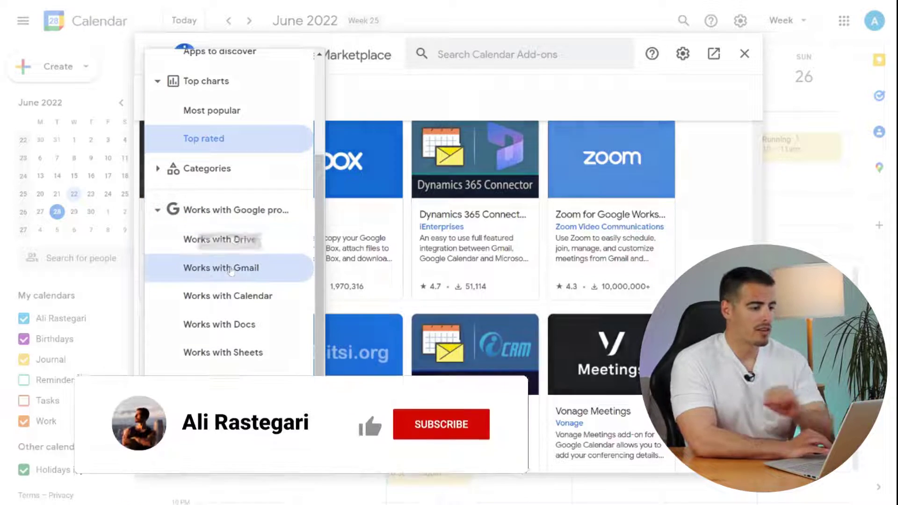
click(230, 269)
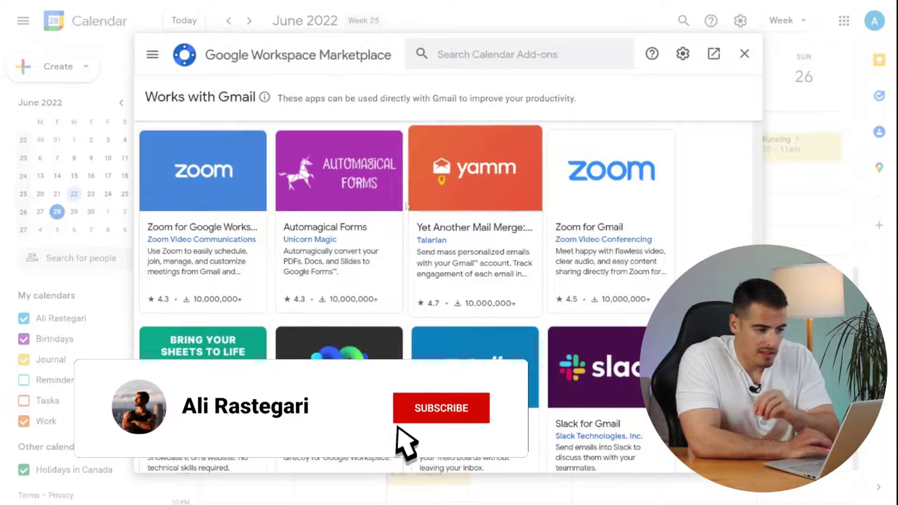
- Create a private event marked Free on Sunday, June 26, 12–1:15pm
click(744, 54)
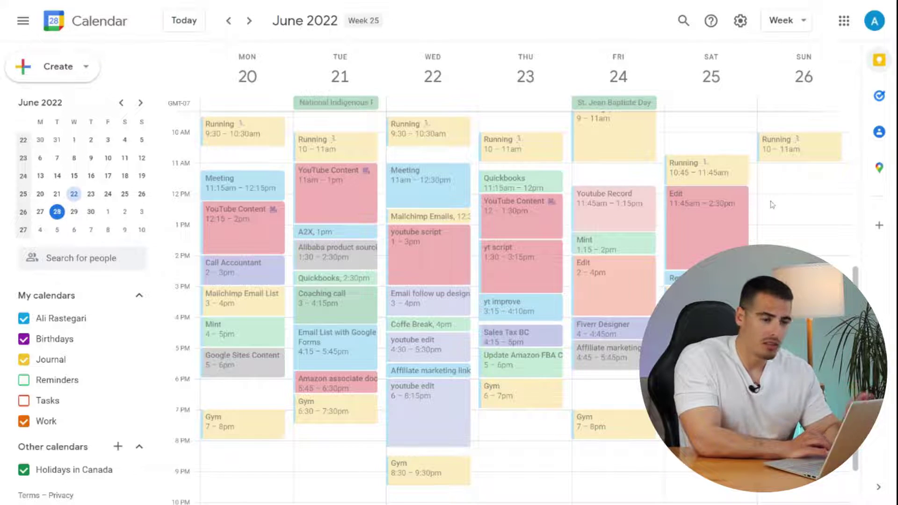
drag(773, 204, 772, 233)
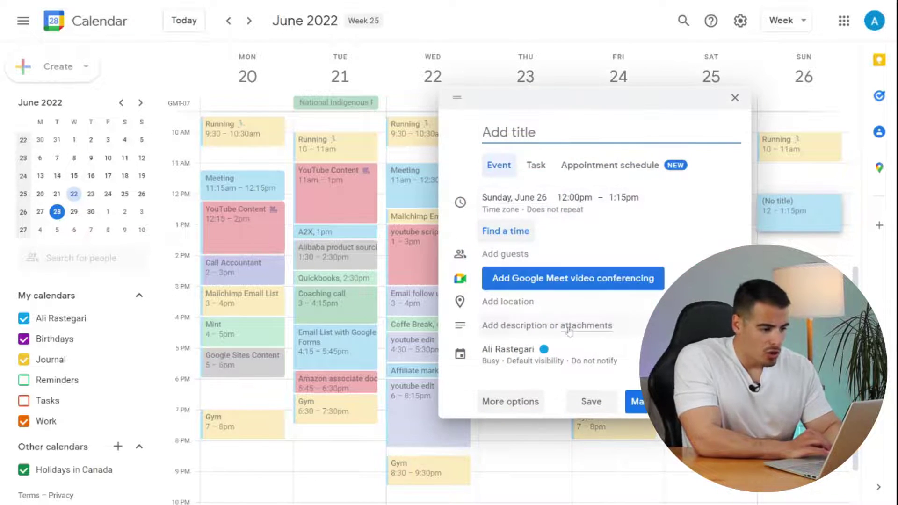
click(498, 361)
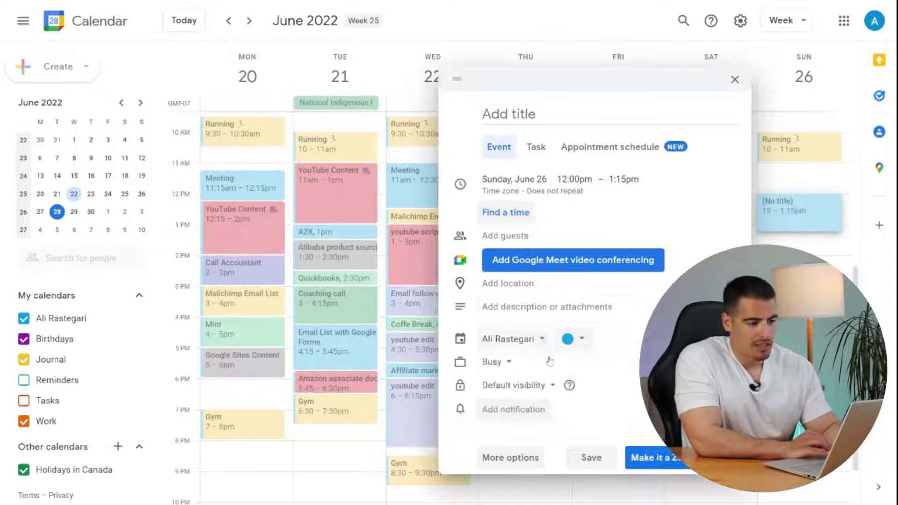
click(499, 360)
click(491, 377)
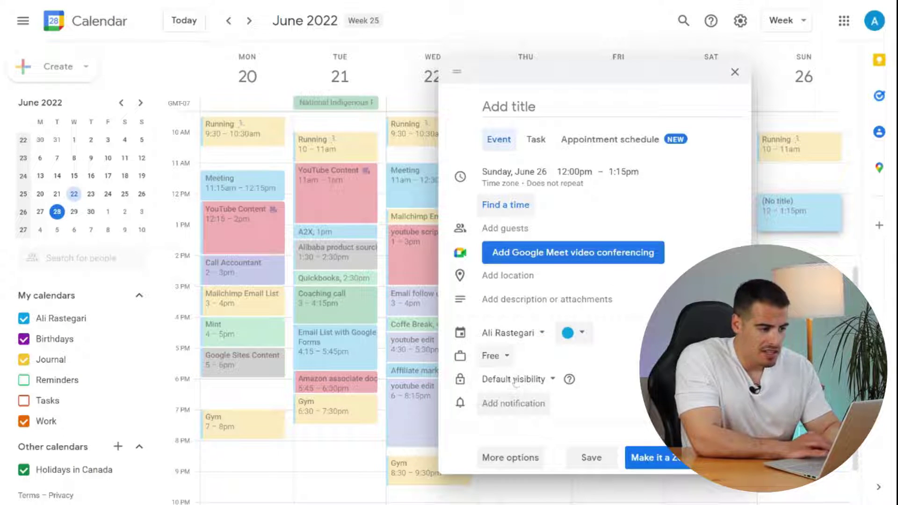
click(541, 384)
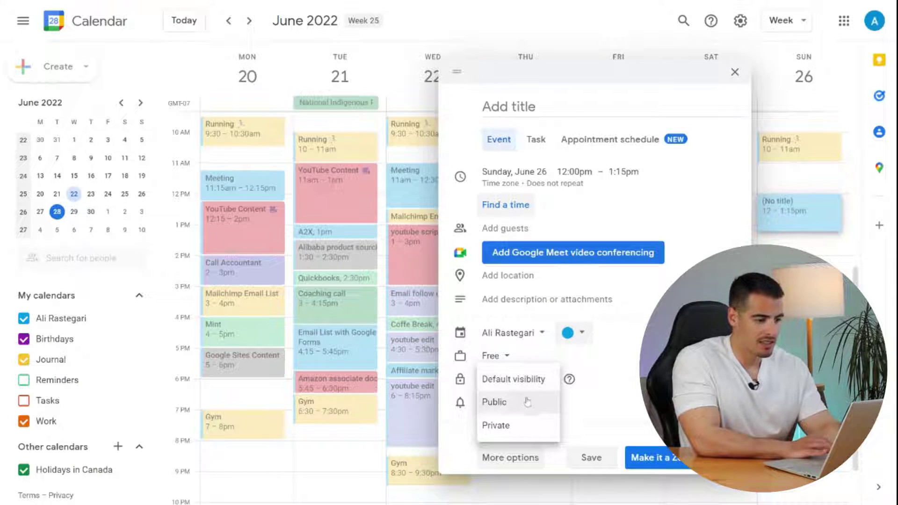
click(512, 426)
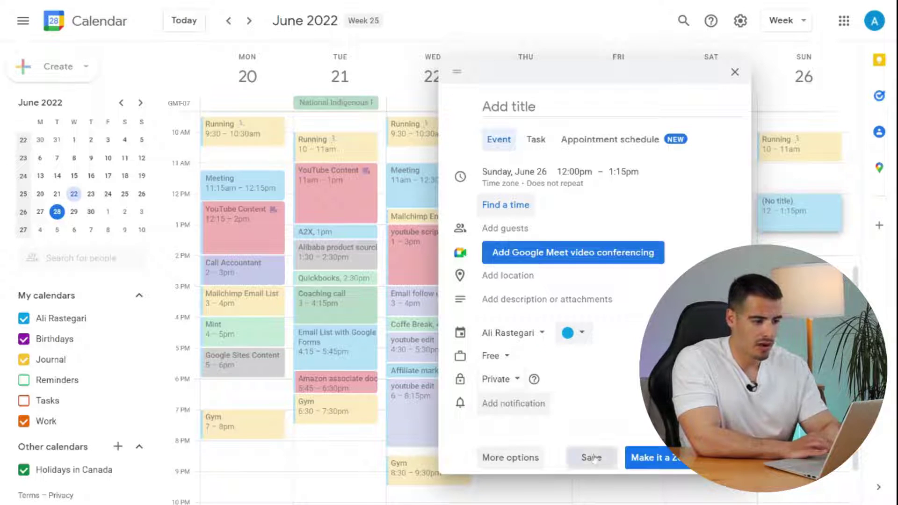
click(592, 458)
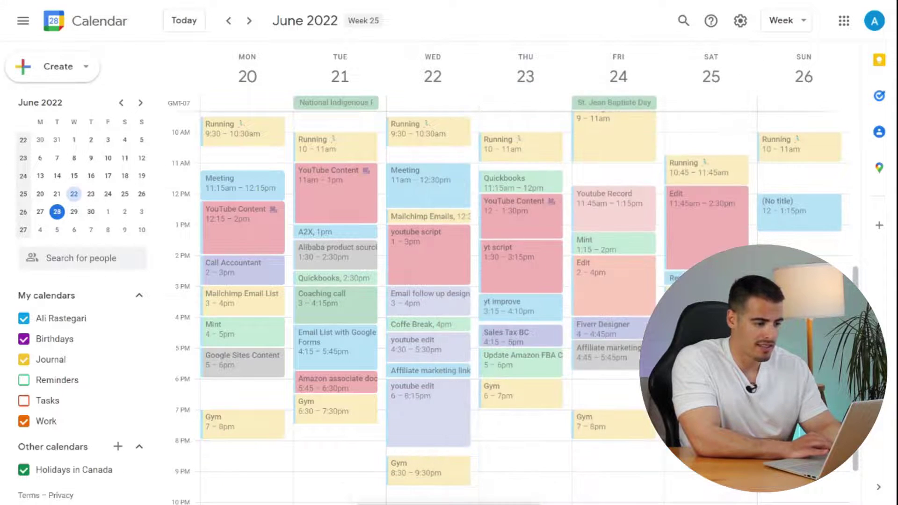
- Title the Sunday event 'Coffee Break' and save it
click(785, 213)
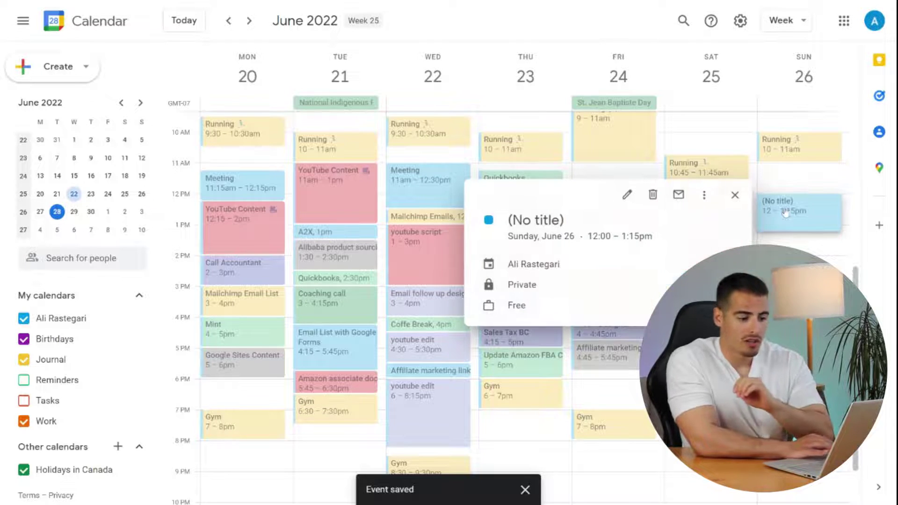
click(625, 195)
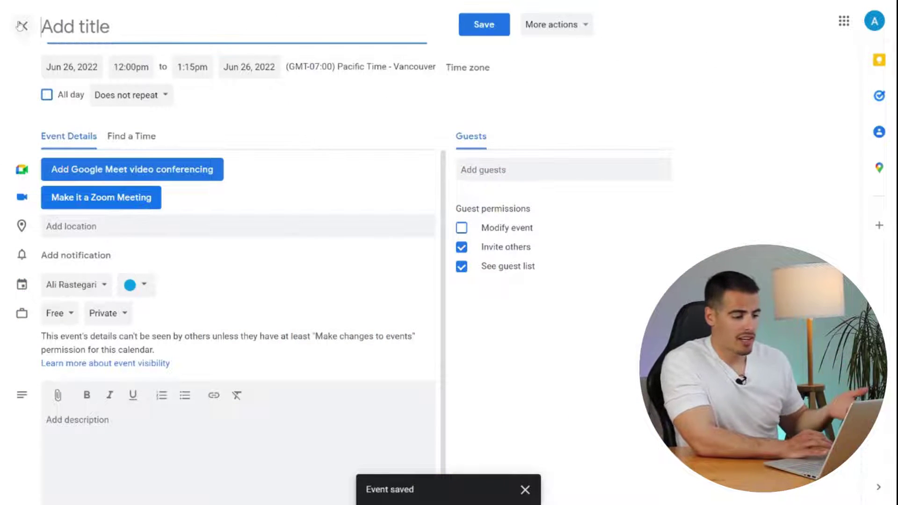
text(Coffee Break)
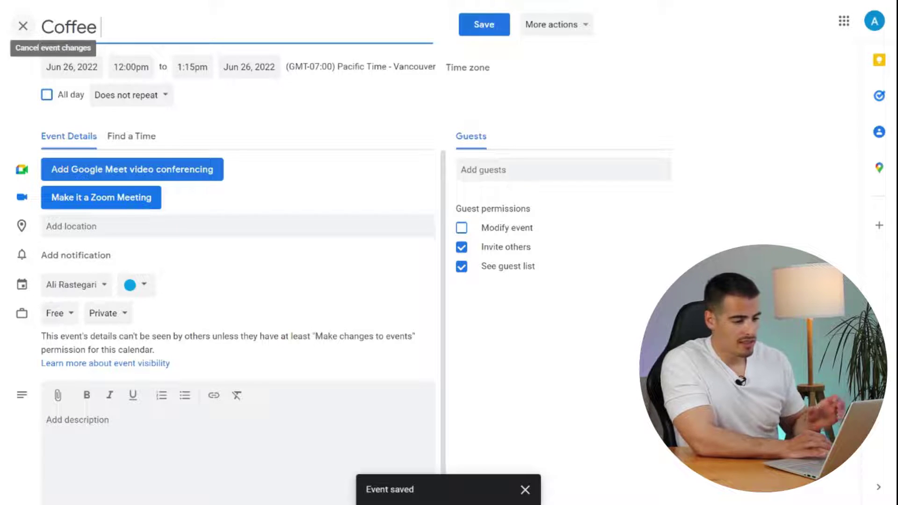
key(Return)
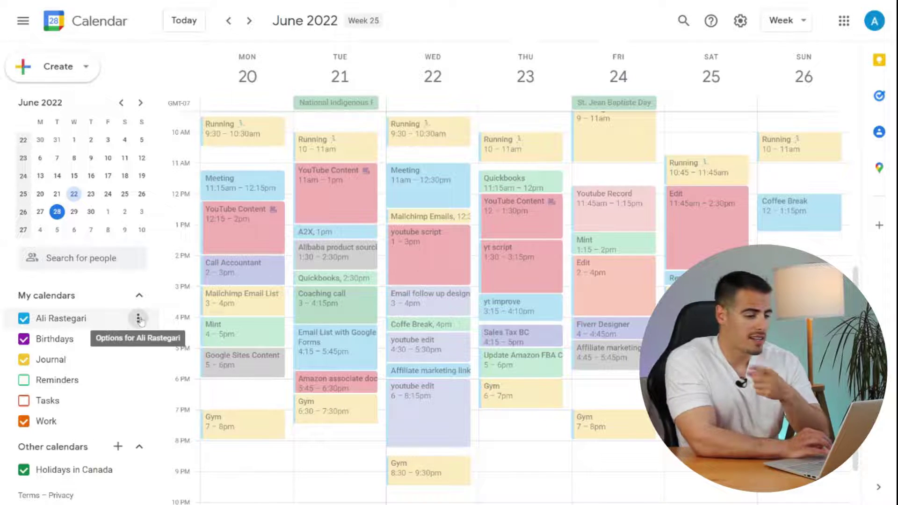
click(137, 318)
click(167, 352)
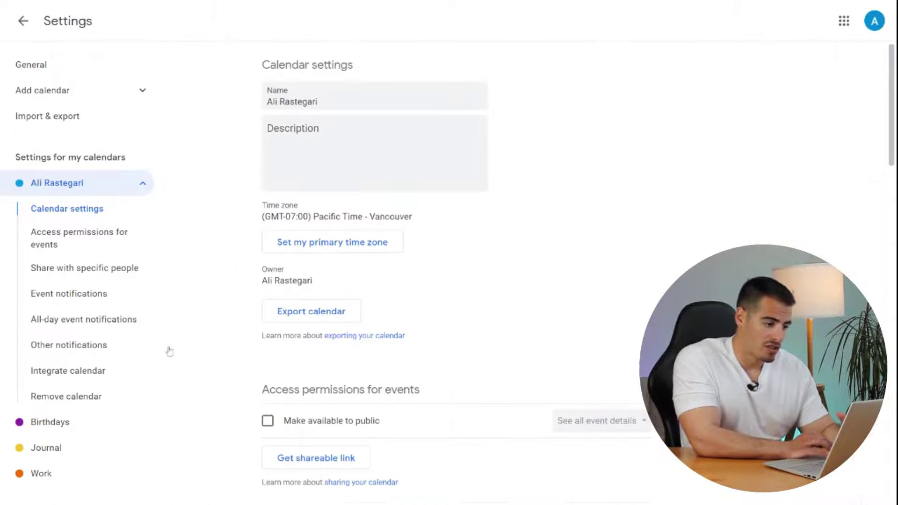
scroll(454, 343, down, 18)
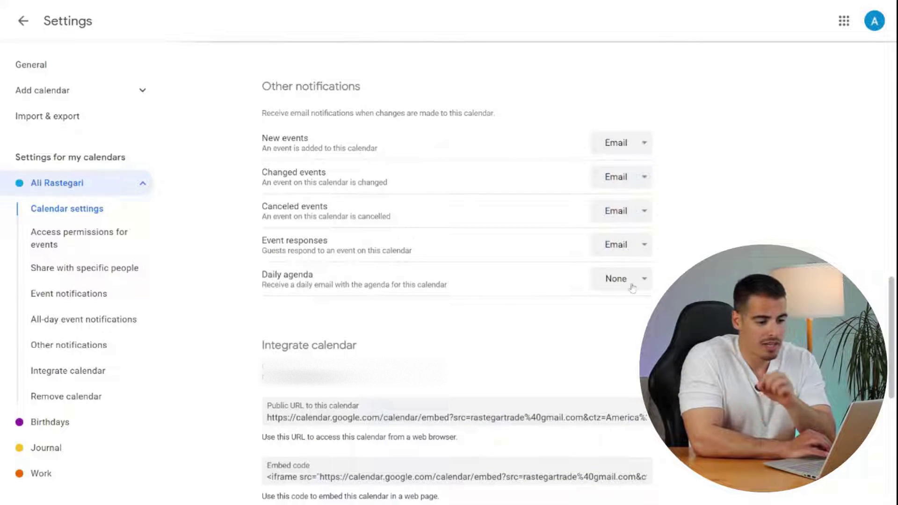
click(636, 283)
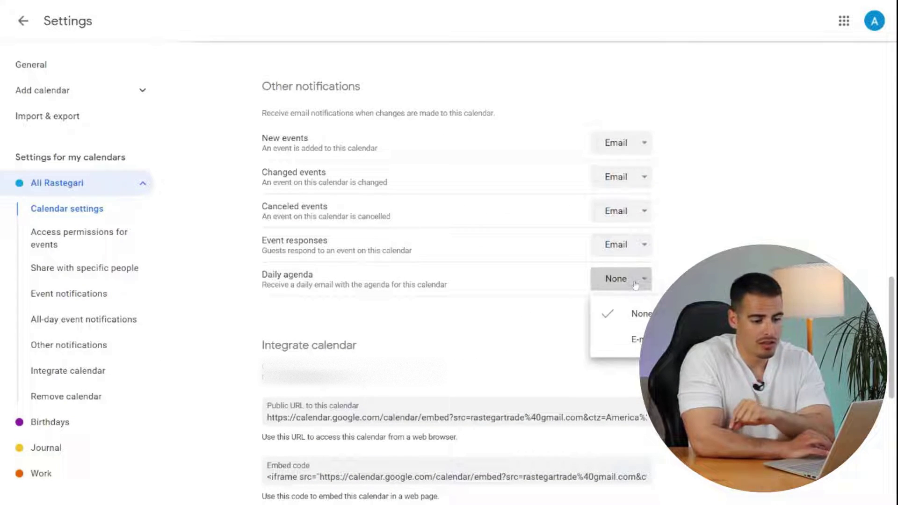
click(608, 344)
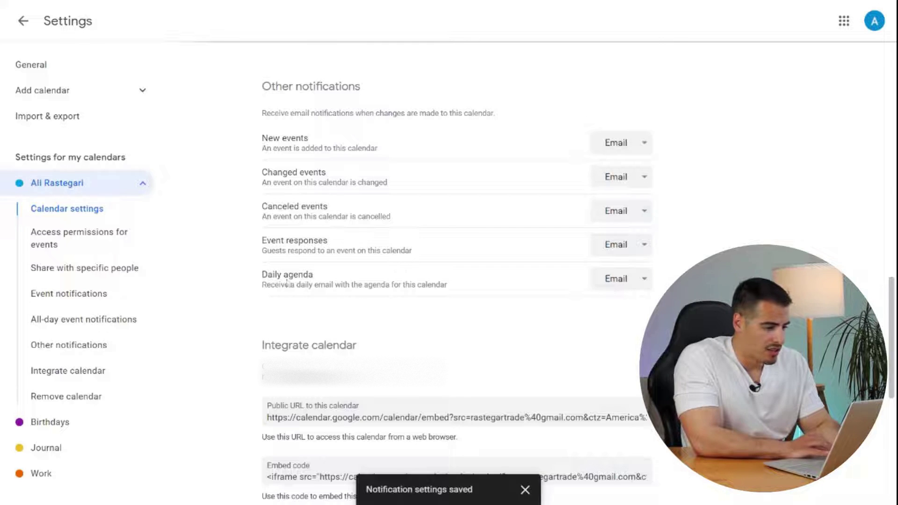
click(635, 284)
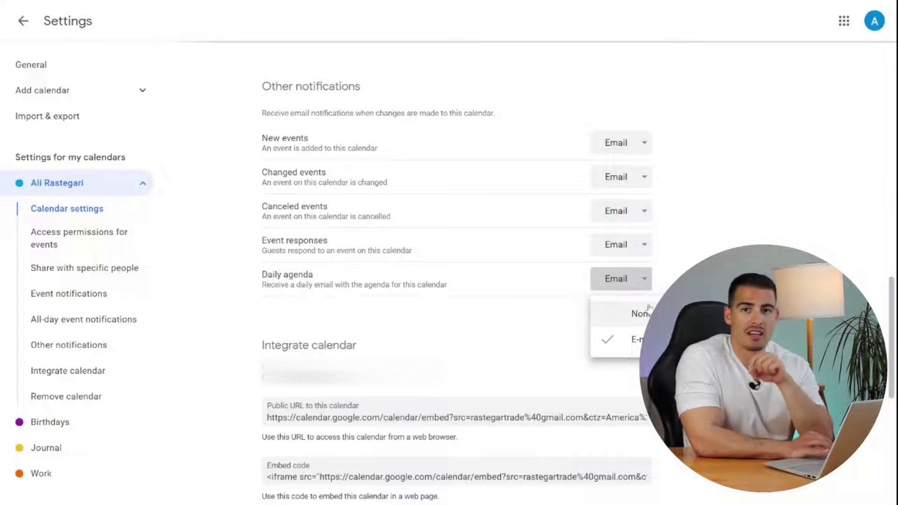
click(649, 310)
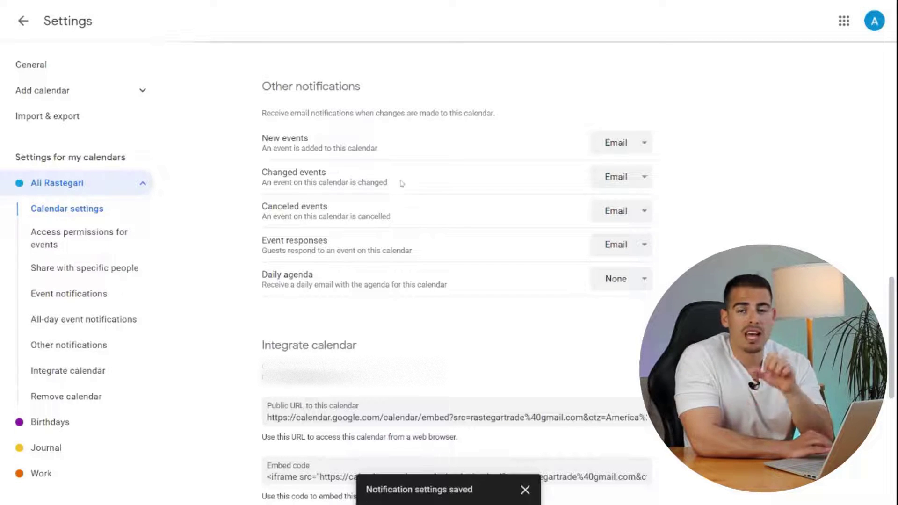
click(23, 20)
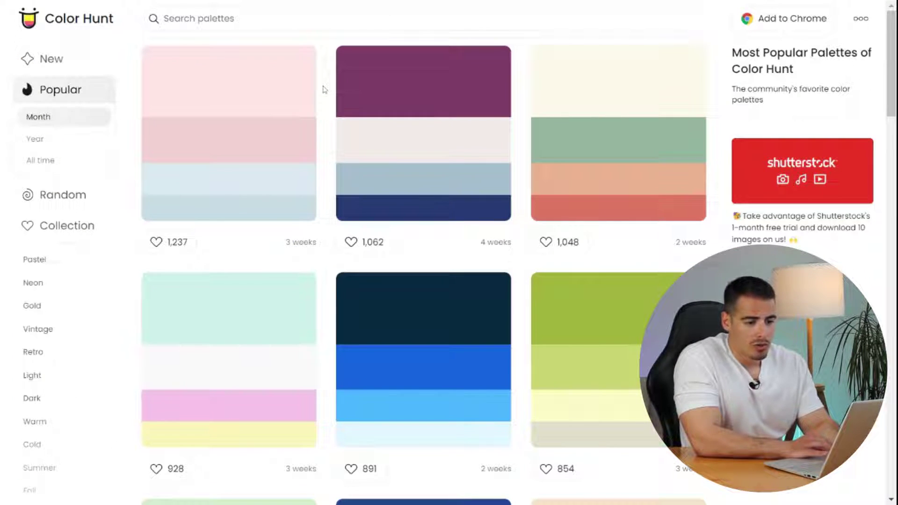
- List Color Hunt's all-time popular palettes and copy the coral hex code #F38181
click(54, 141)
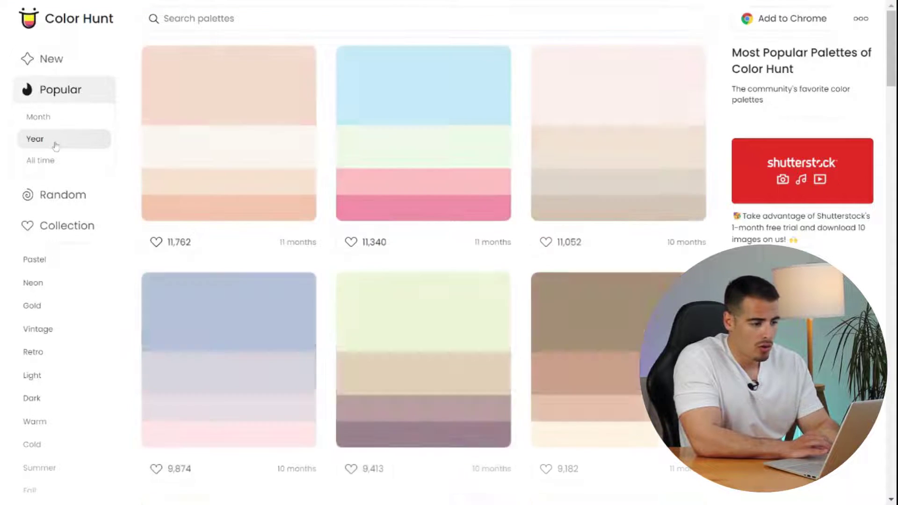
click(62, 160)
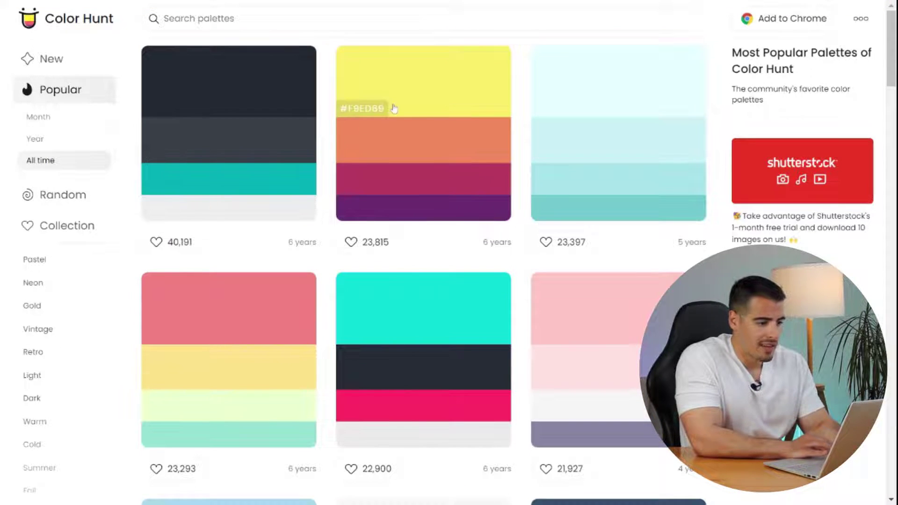
click(170, 337)
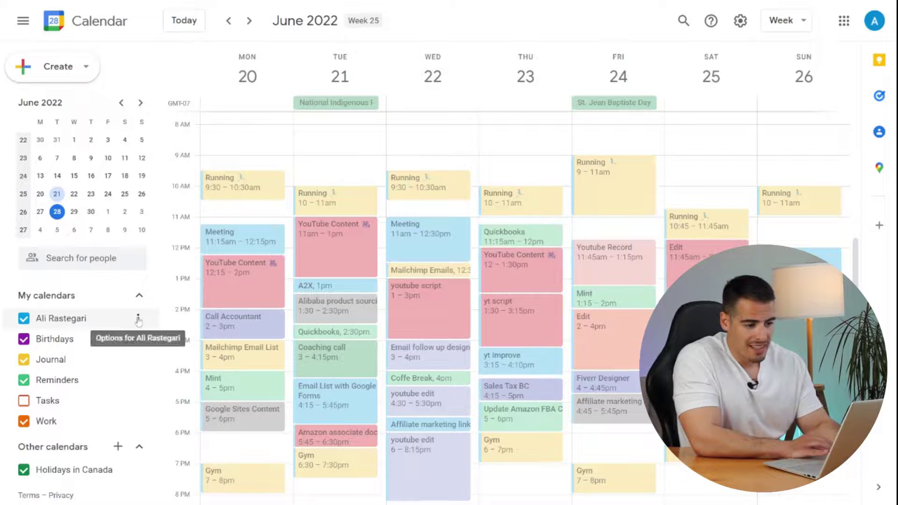
- Replace the main calendar's custom colour hex 039BE5 with the pasted F38181
click(137, 317)
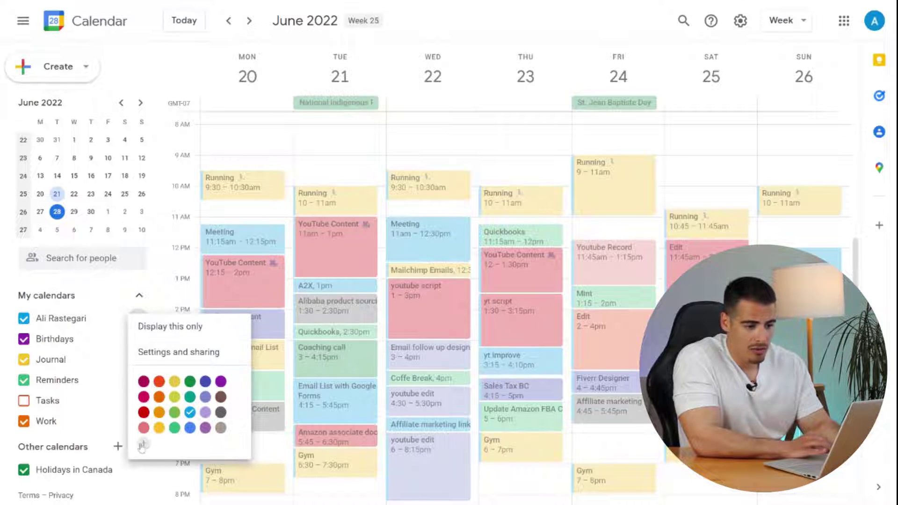
click(143, 443)
click(434, 320)
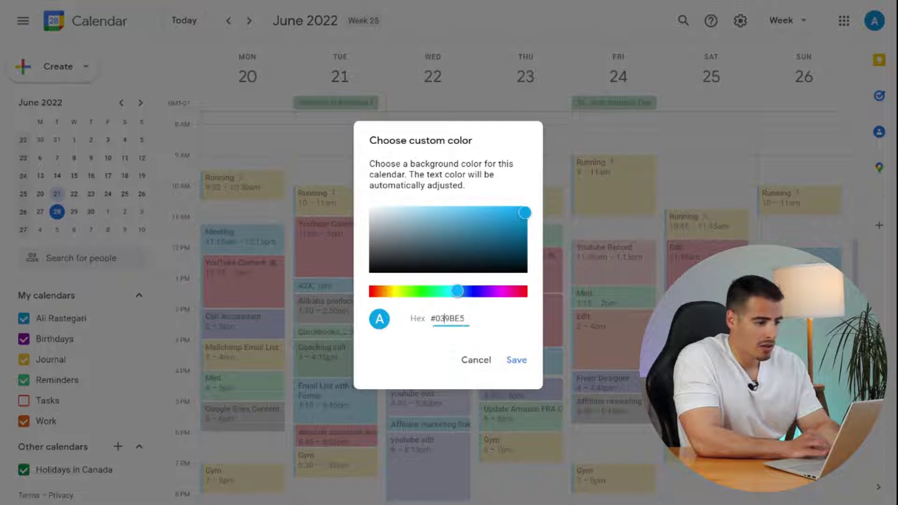
key(ctrl+a)
key(ctrl+v)
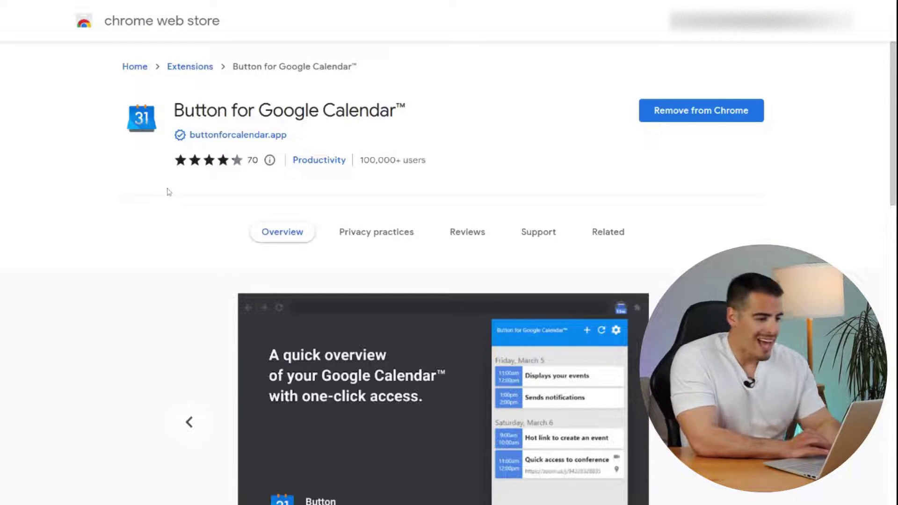
- Advance the Button for Google Calendar screenshots through notifications, conference access and quick event creation
scroll(449, 272, down, 5)
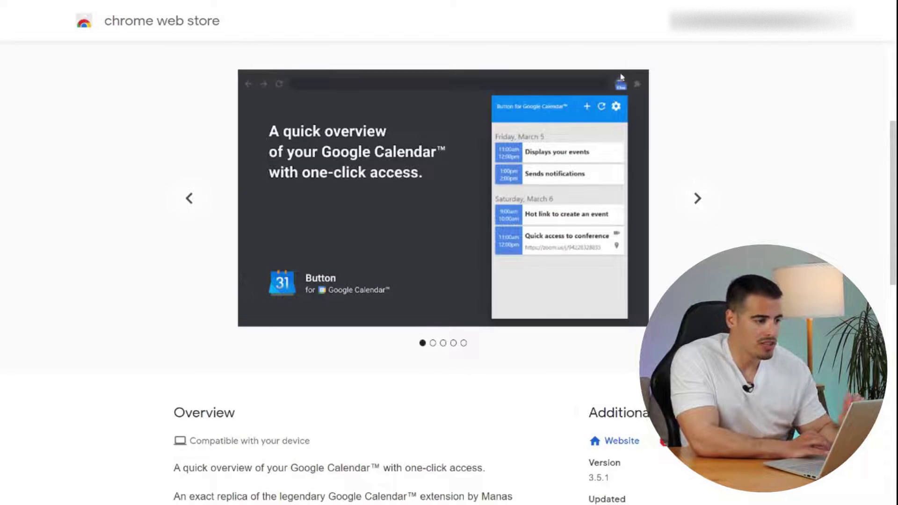
click(698, 199)
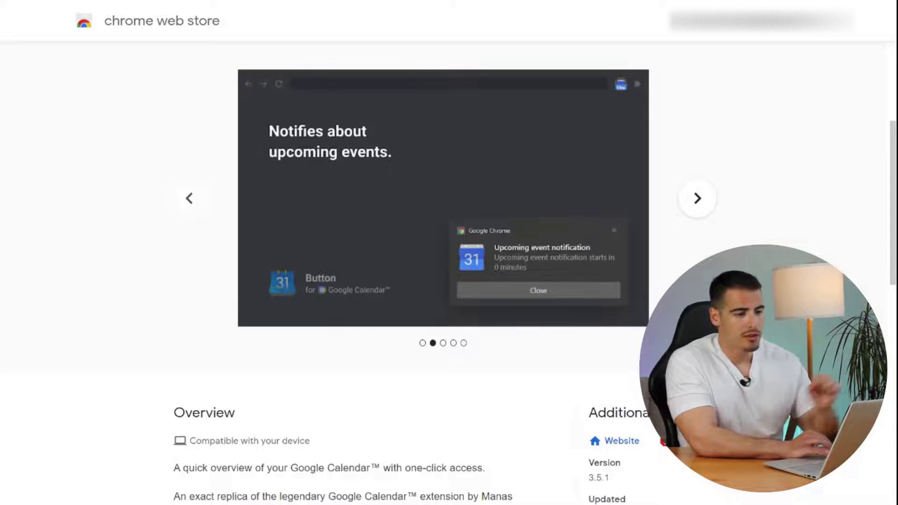
click(698, 199)
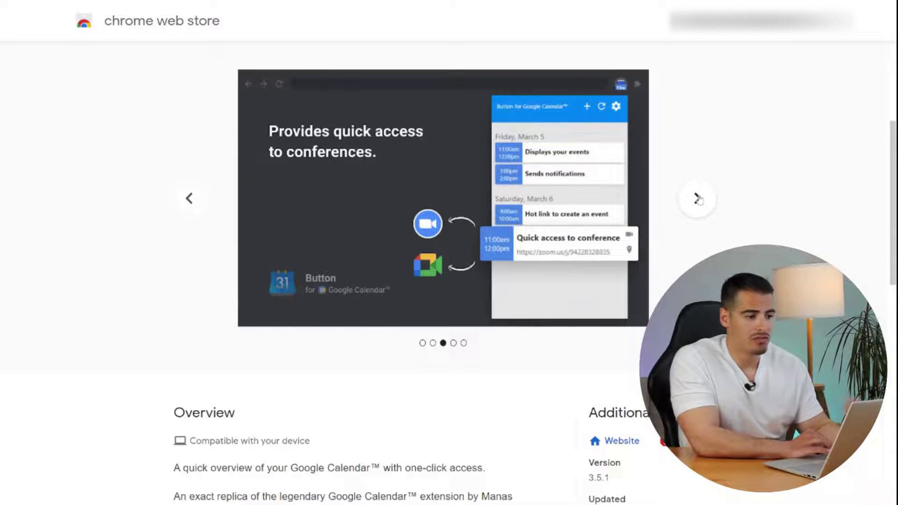
click(698, 199)
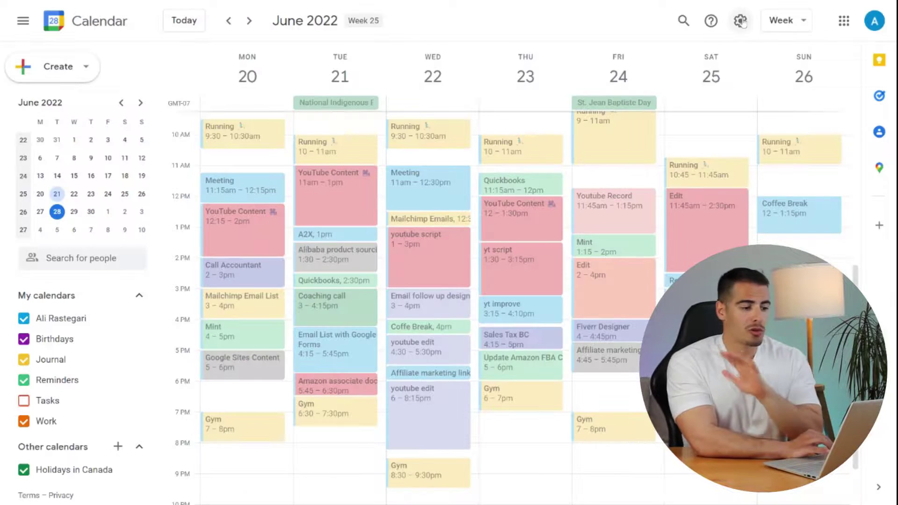
- Go to Keyboard shortcuts in Settings, then show the shortcuts list with ? and close it
click(741, 21)
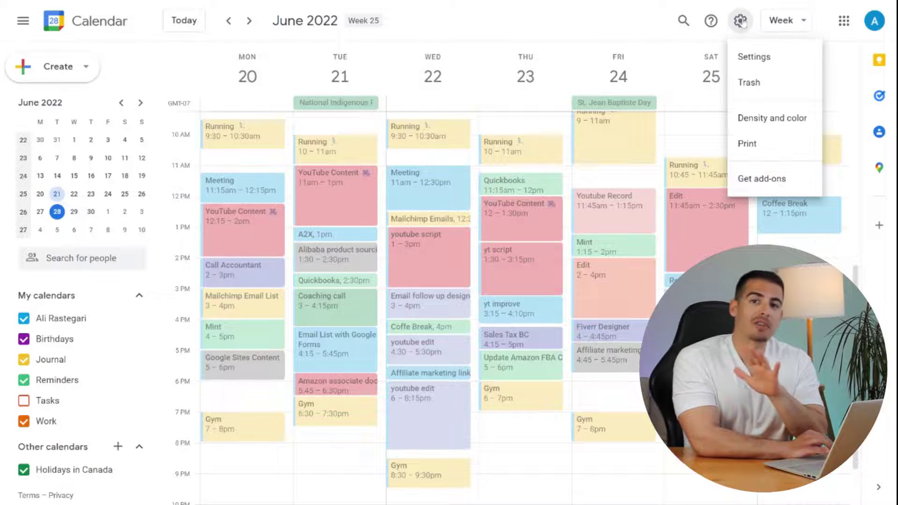
click(754, 54)
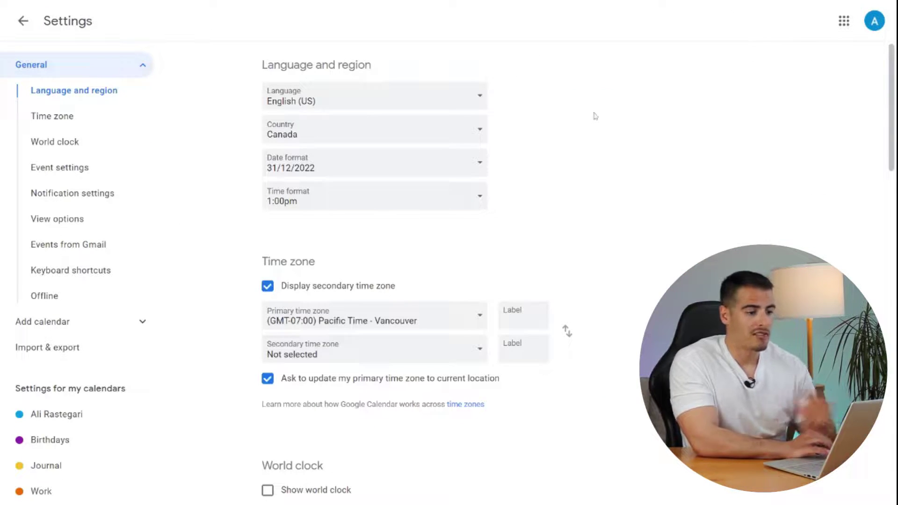
scroll(518, 161, down, 1)
click(91, 274)
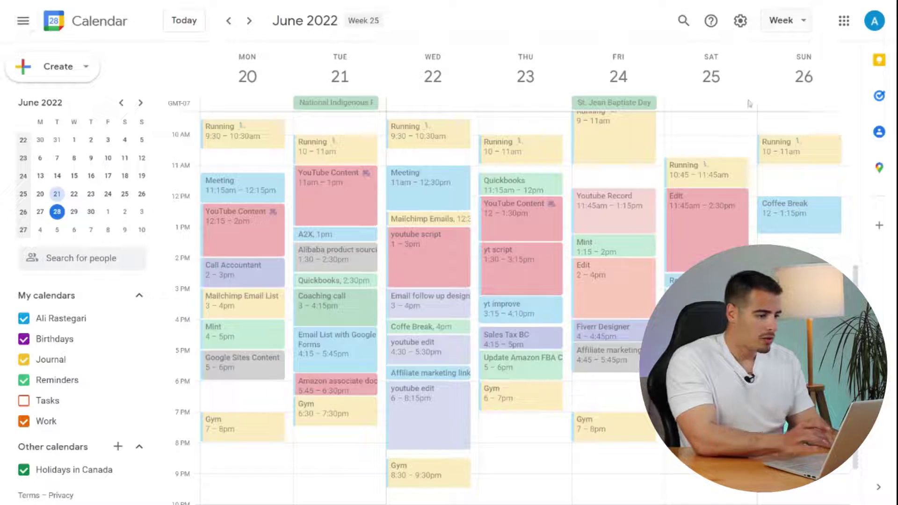
key(shift+slash)
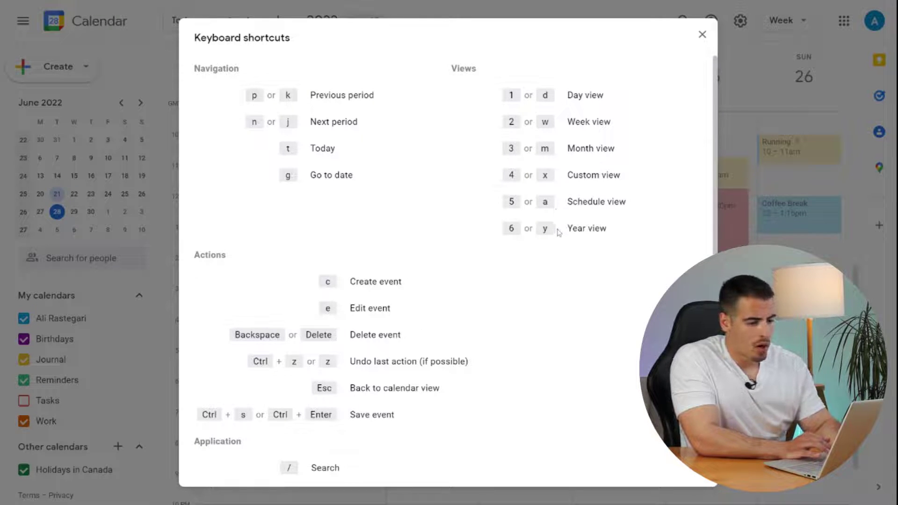
click(702, 35)
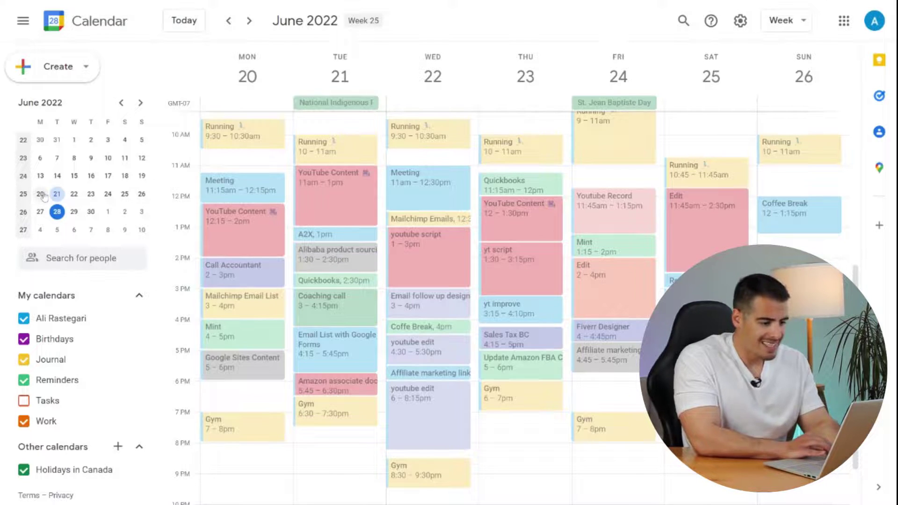
- Show June 20–24 from the mini calendar, return to Week view, and add an event Sunday 5:30–9pm
drag(42, 194, 74, 195)
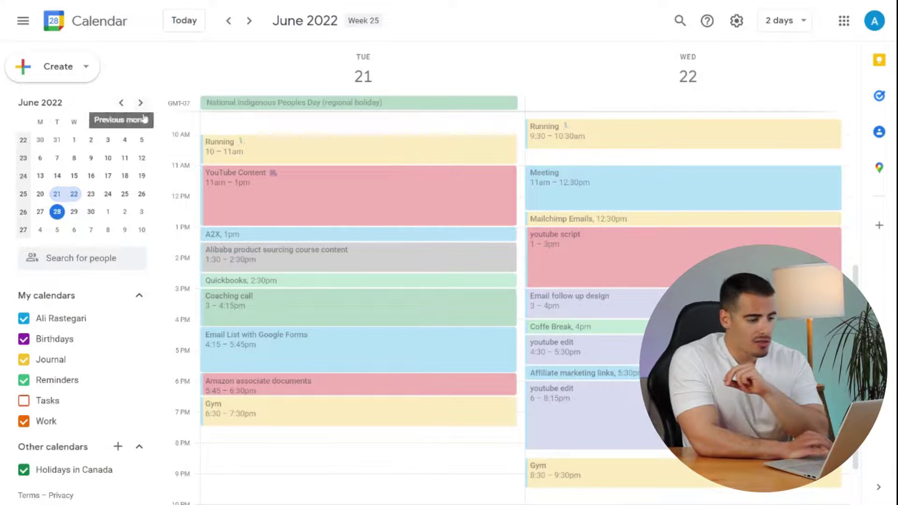
key(w)
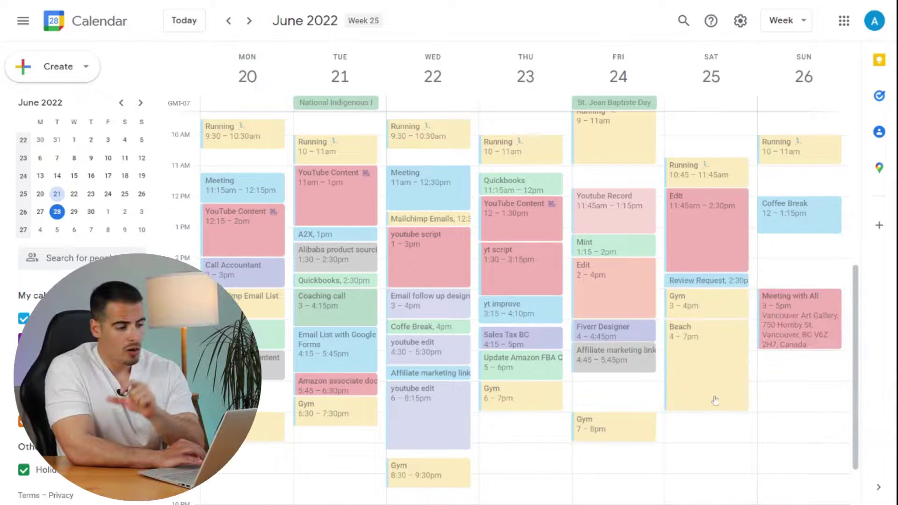
drag(804, 368, 816, 424)
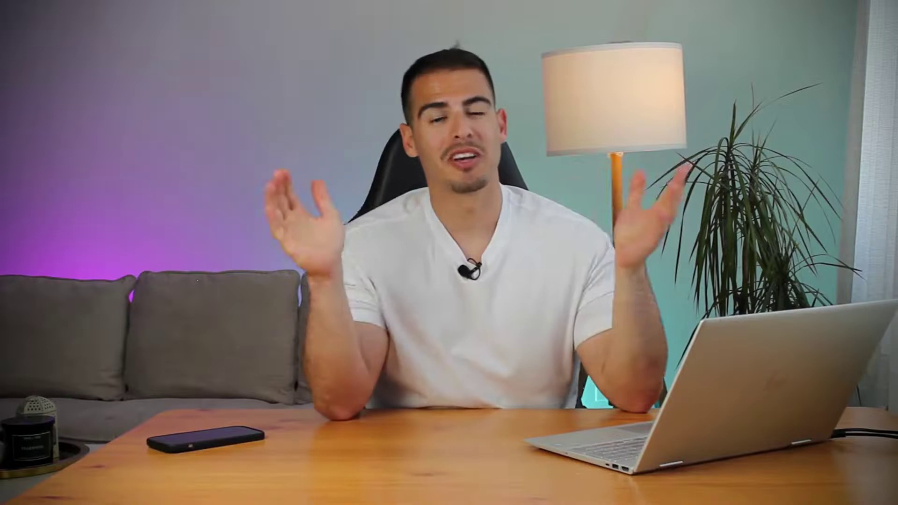